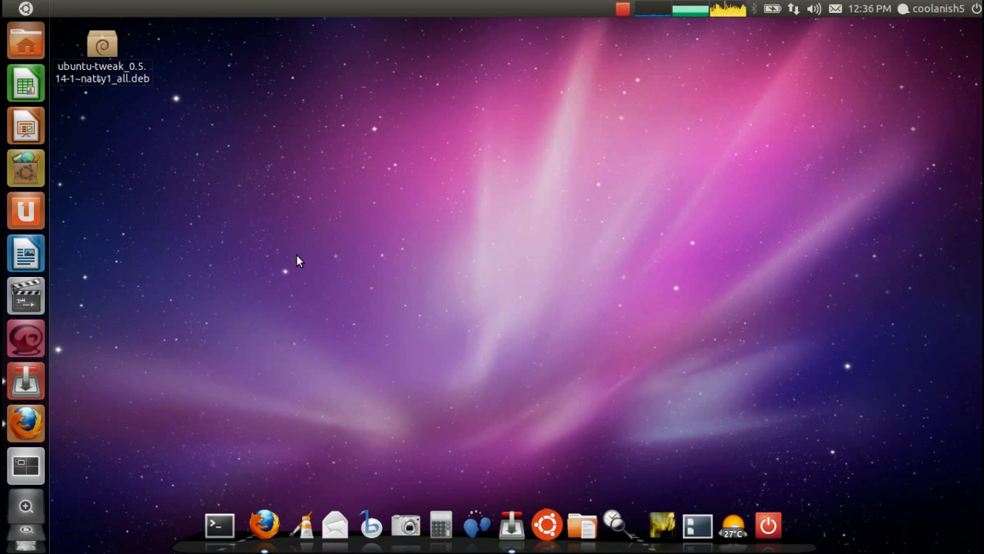
- Switch to Firefox, show the Ubuntu Tweak website and highlight its address, ubuntu-tweak.com
left_click(264, 524)
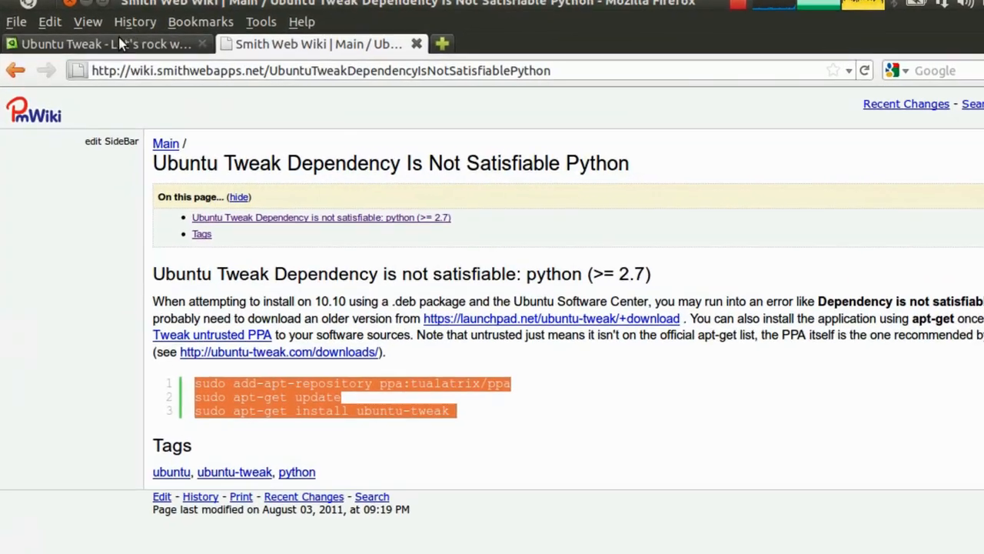
left_click(119, 44)
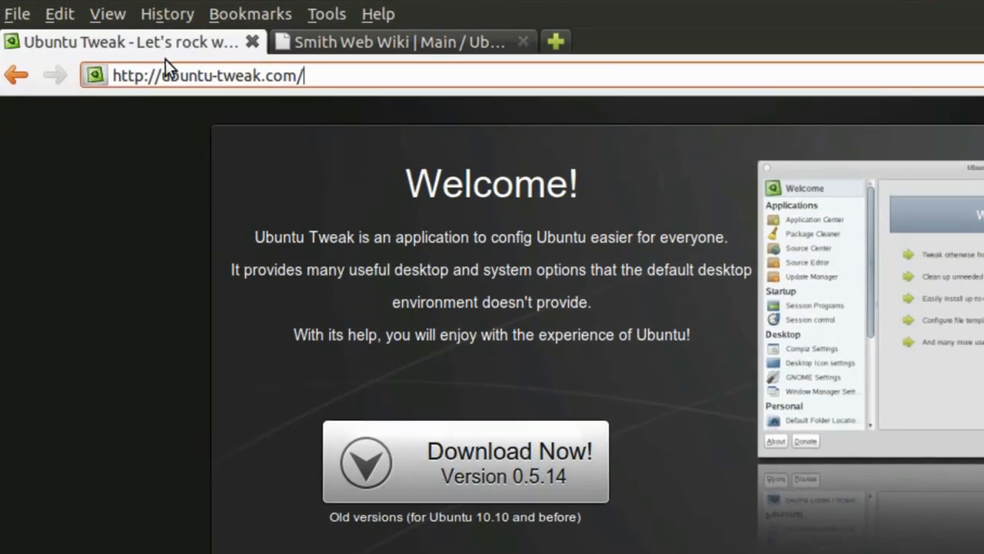
left_click_drag(161, 75, 297, 80)
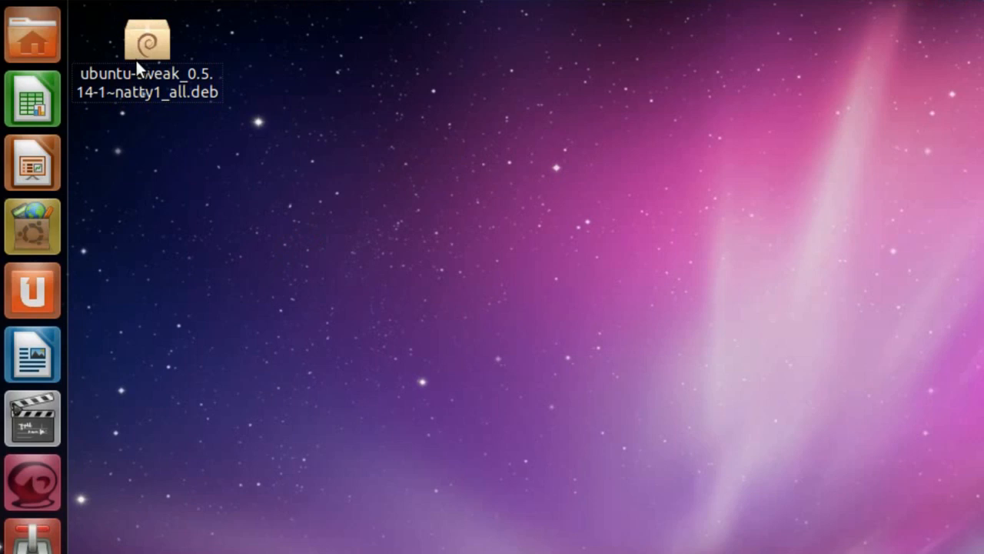
- Open the ubuntu-tweak_0.5.14-1~natty1_all.deb package from the desktop in Ubuntu Software Centre, view its page and close the window
left_click(137, 58)
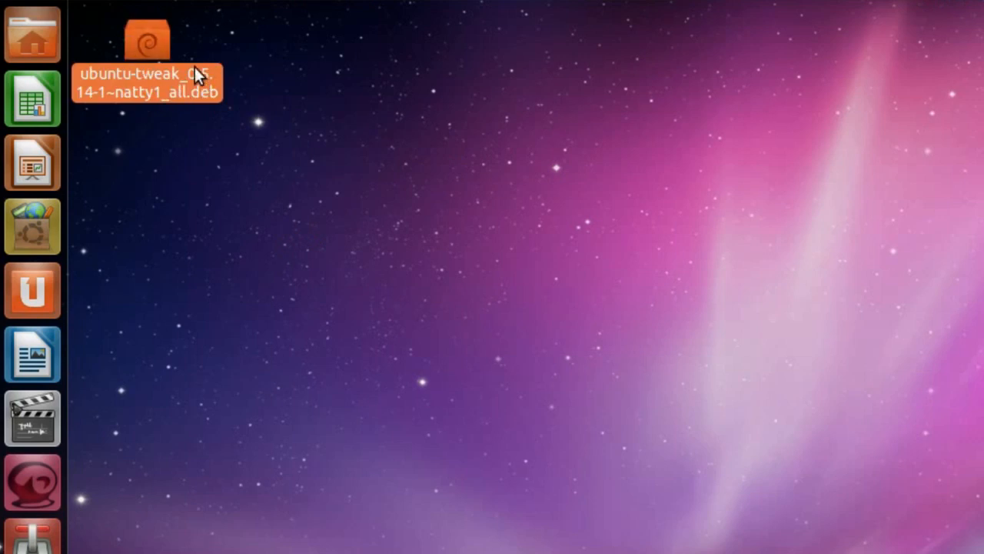
left_click(251, 65)
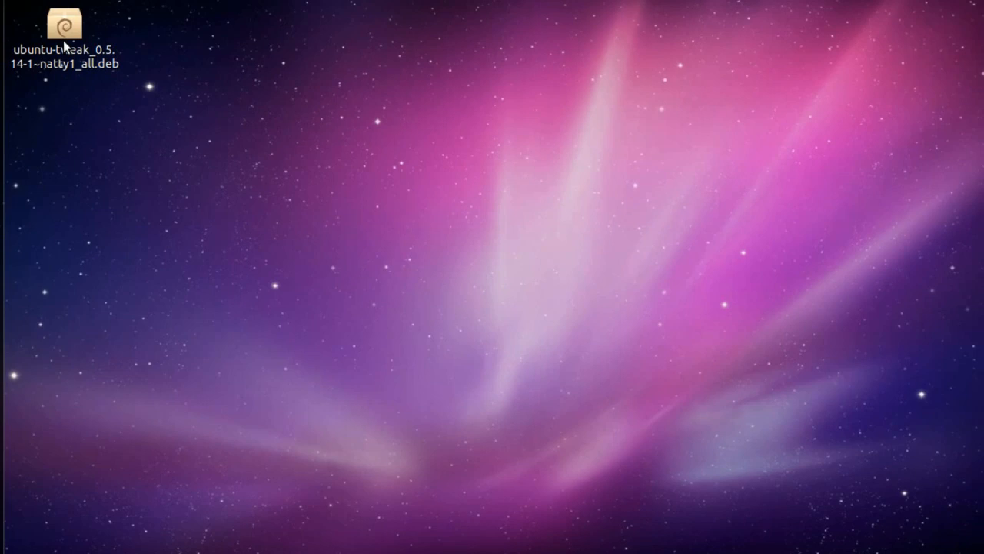
double_click(62, 40)
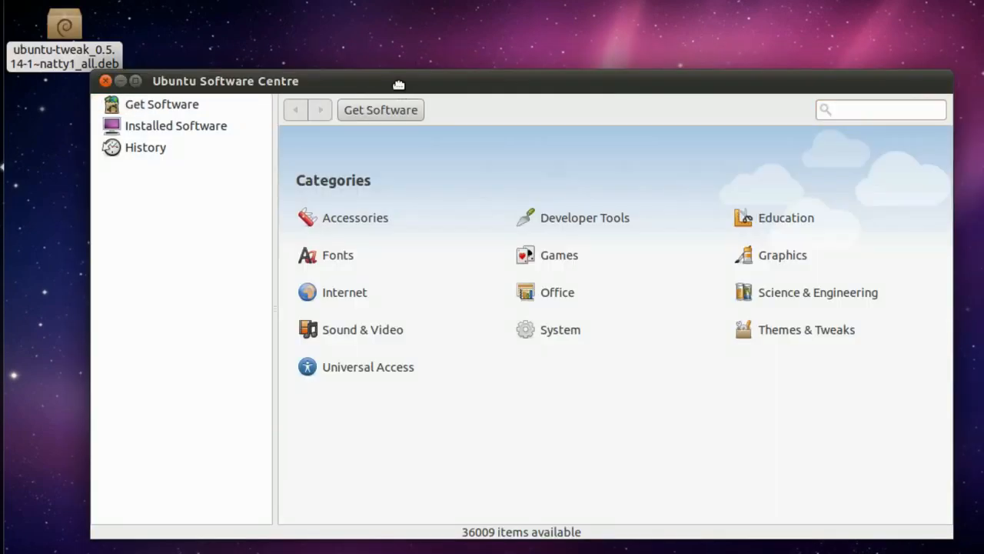
left_click_drag(396, 82, 400, 50)
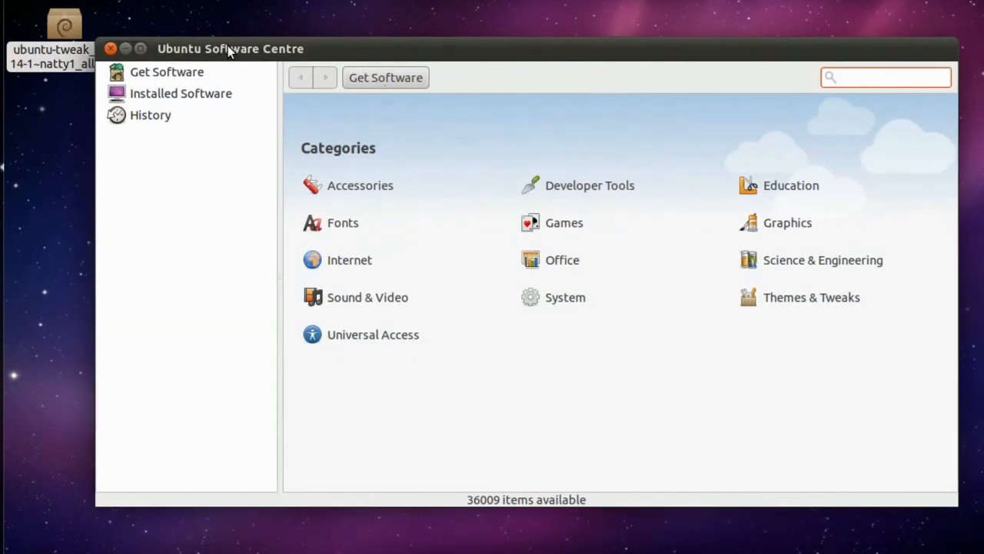
left_click_drag(637, 40, 635, 24)
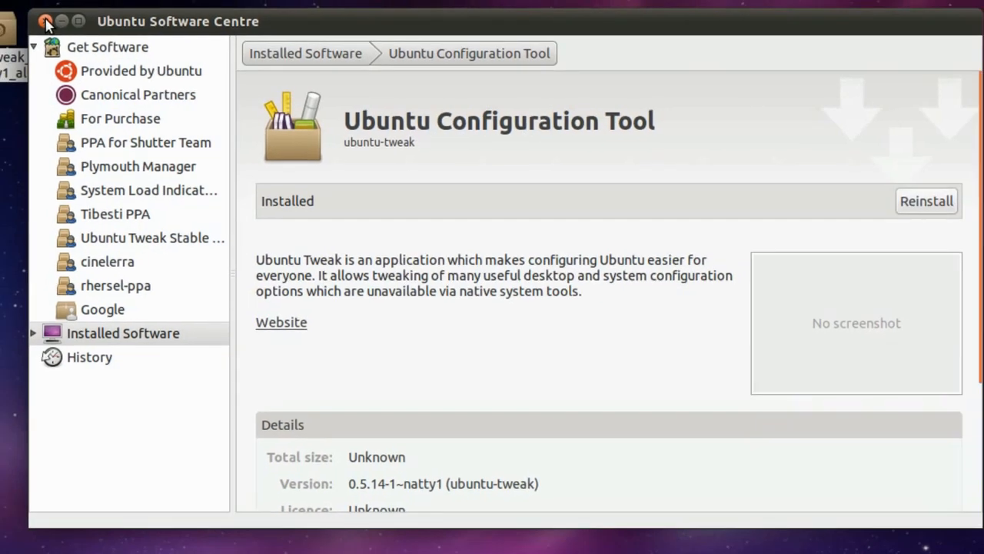
left_click(44, 21)
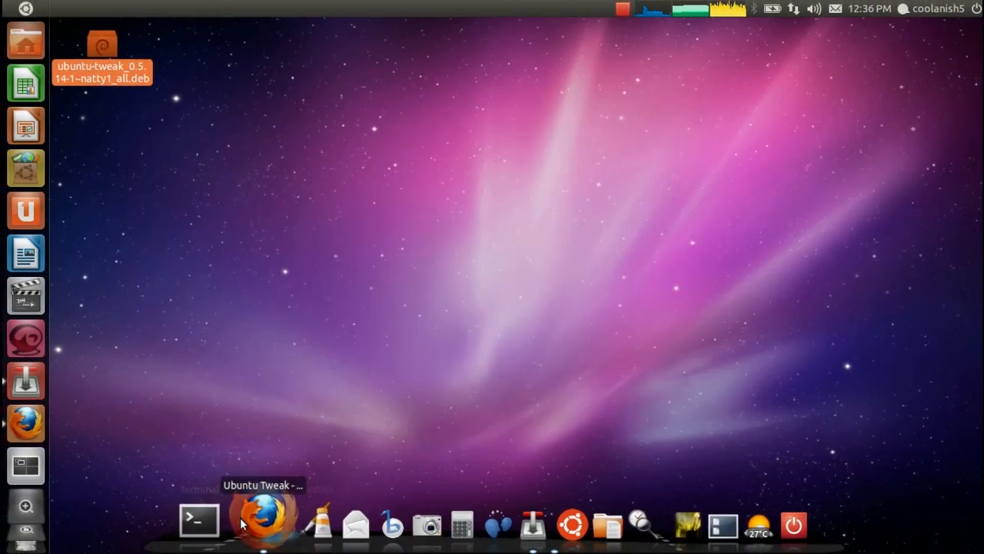
- Return to Firefox and review the Smith Web Wiki page, highlighting the Python version requirement and the three sudo installation commands
left_click(241, 522)
left_click(235, 46)
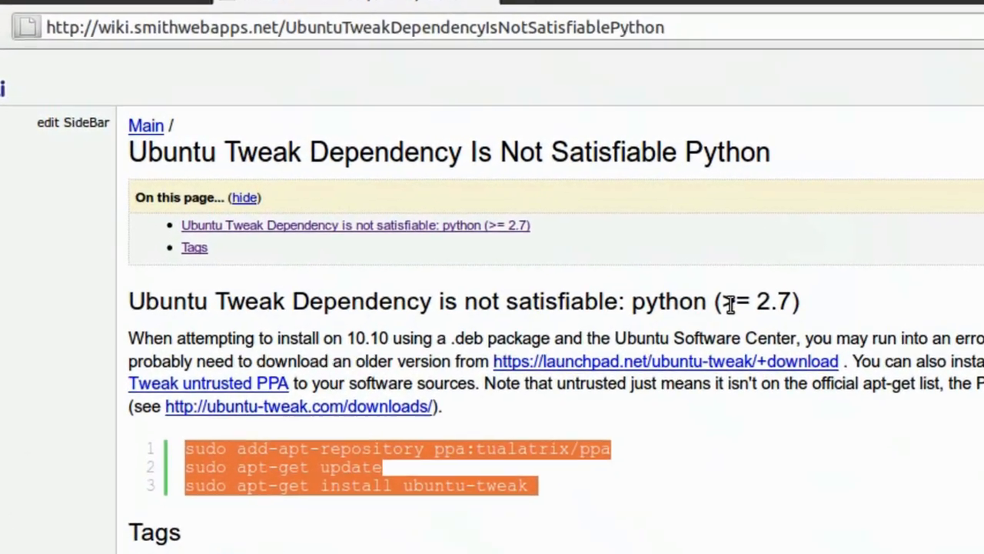
left_click_drag(523, 244, 580, 250)
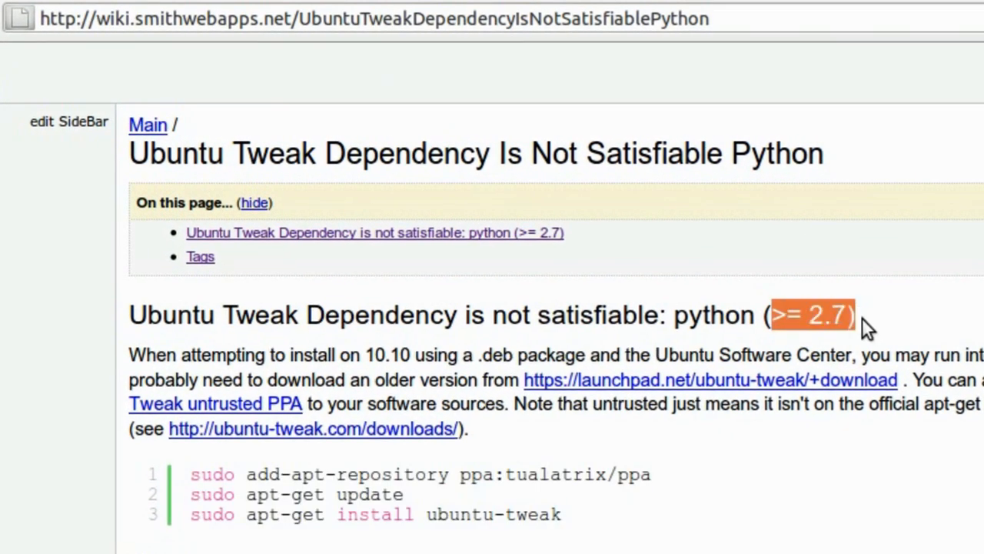
left_click(852, 315)
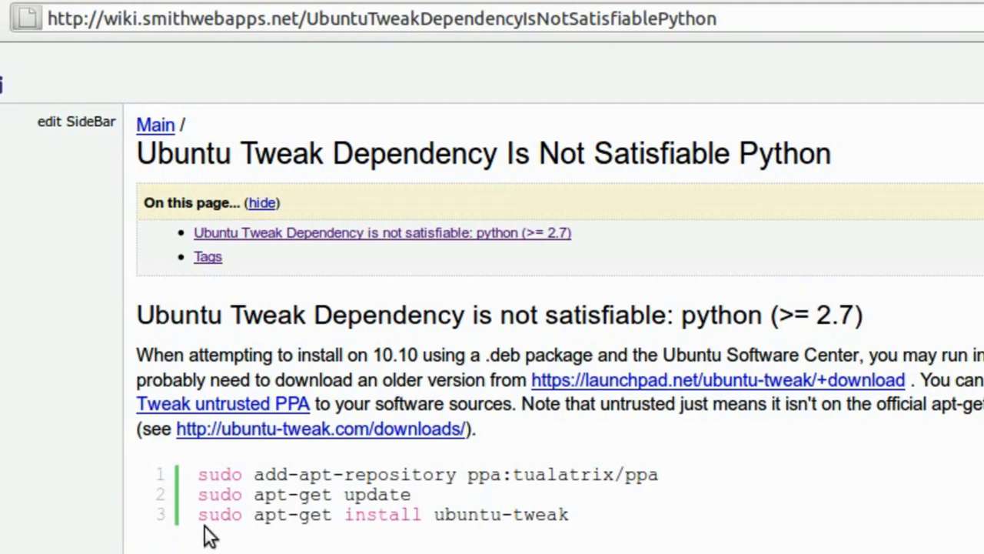
left_click_drag(201, 470, 604, 518)
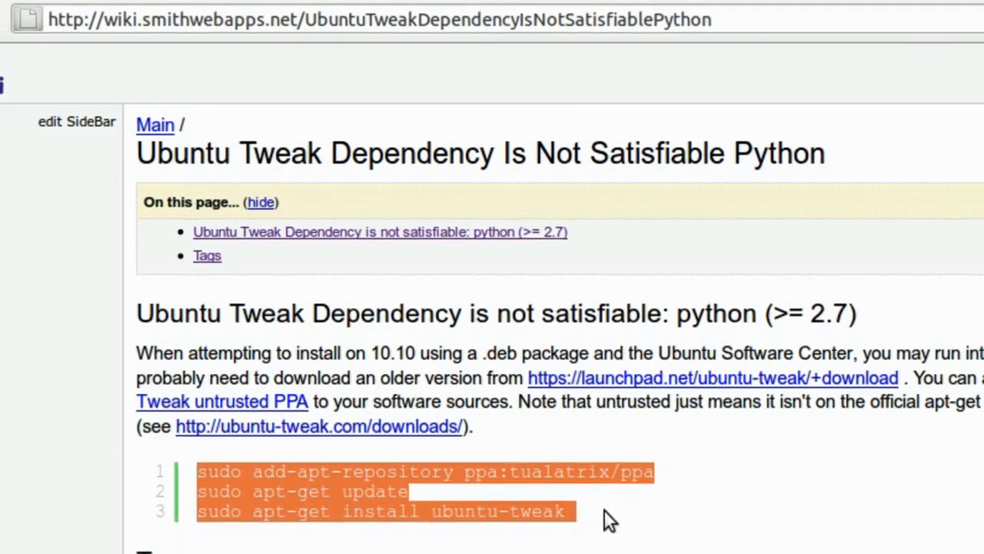
left_click(569, 534)
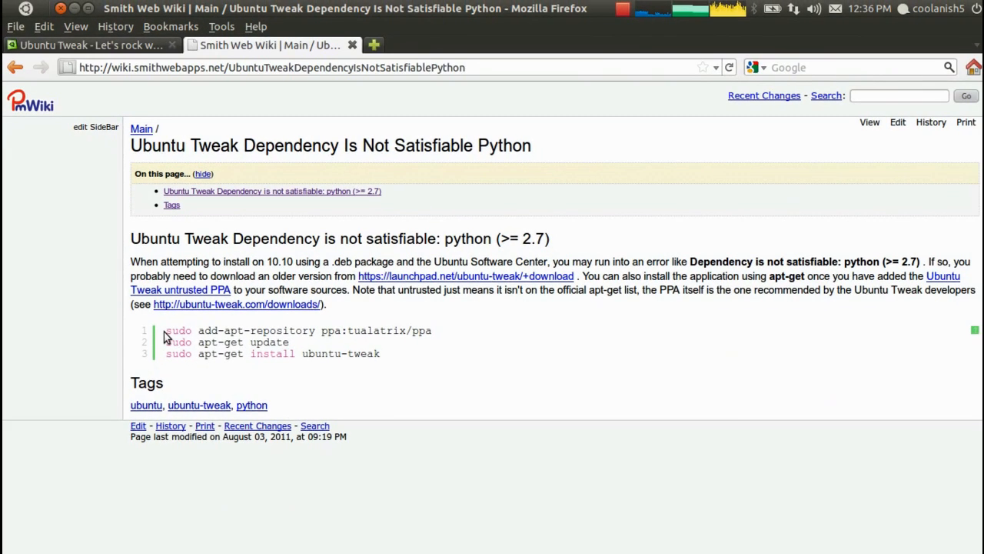
left_click_drag(165, 331, 411, 358)
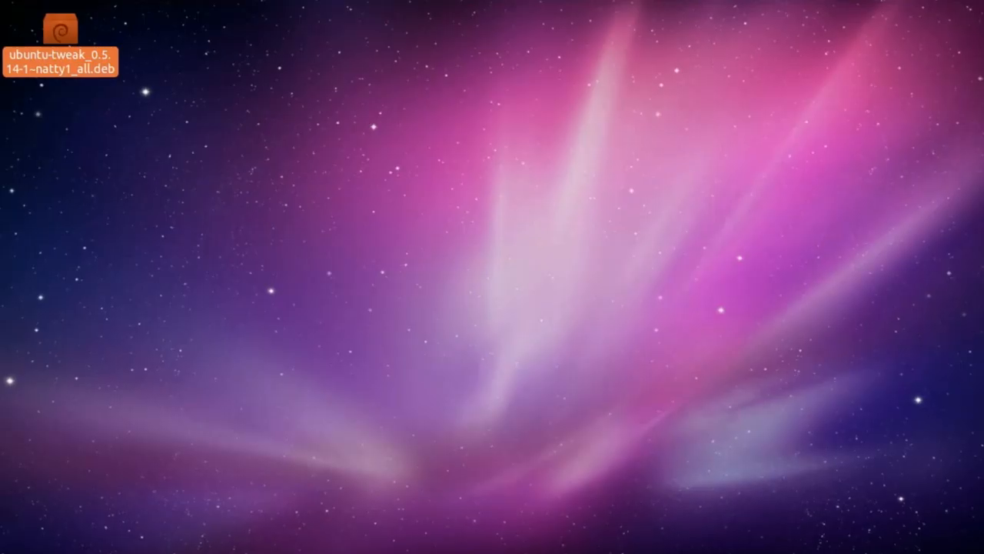
- Search the installed applications for "ubun" and launch Ubuntu Tweak
left_click(203, 92)
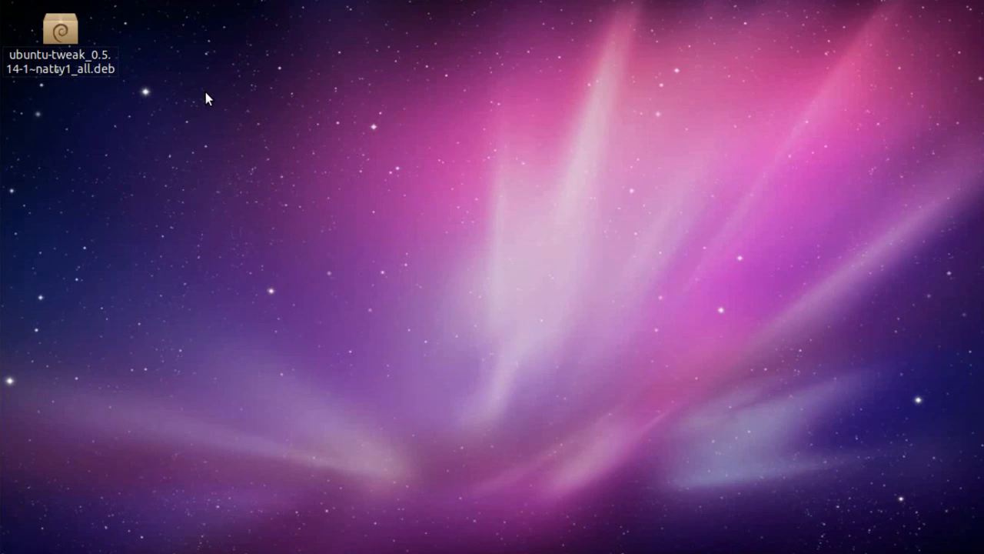
left_click(0, 20)
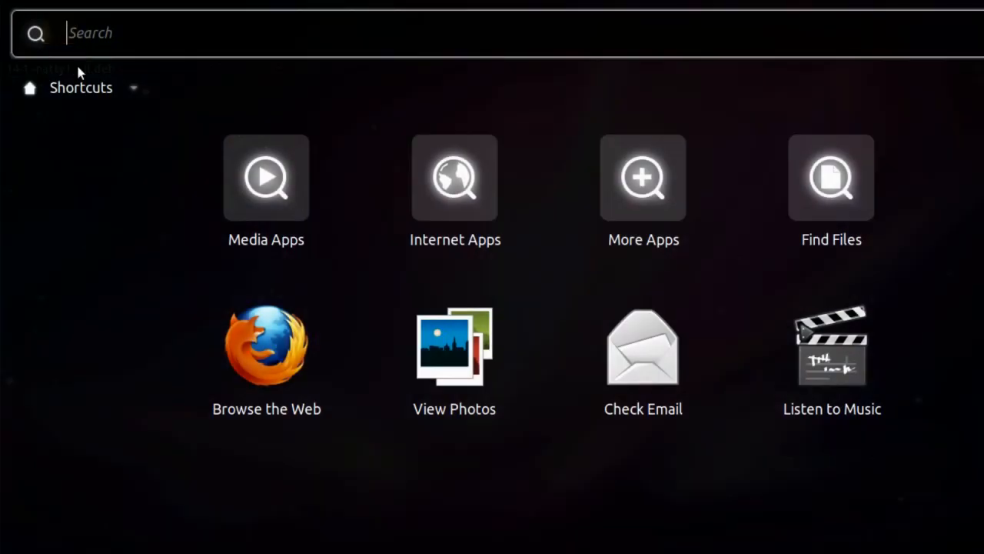
type("ubun")
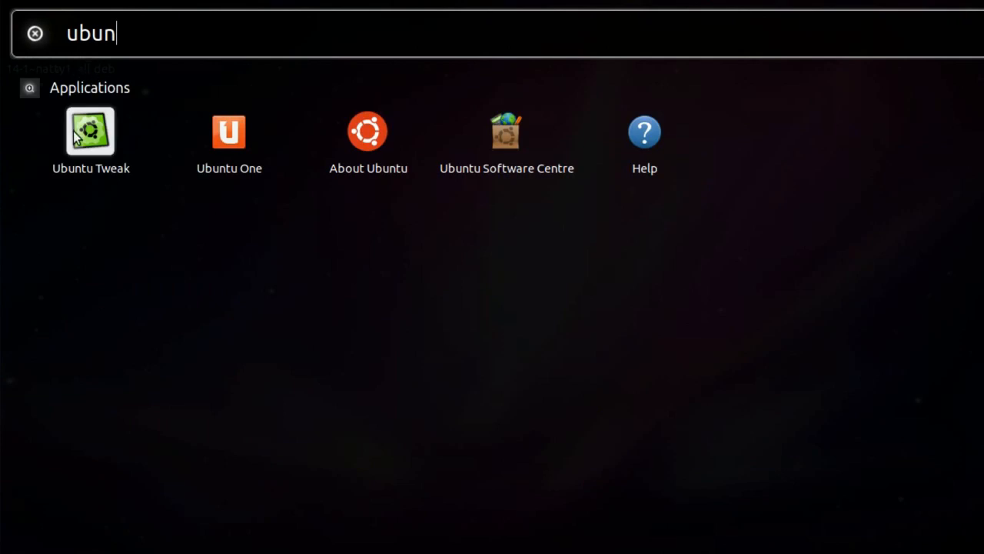
left_click(76, 136)
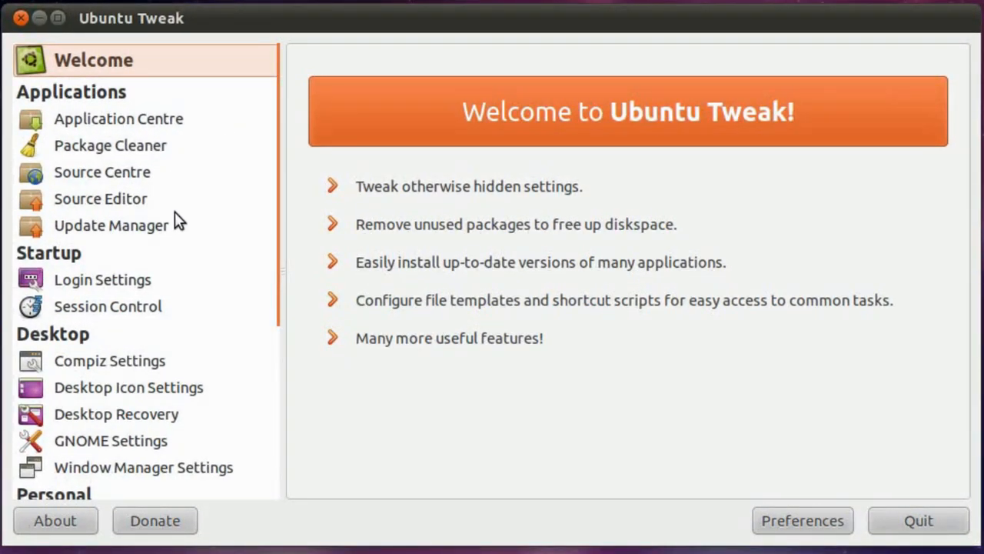
- Open the Desktop Recovery page and show the settings in its Desktop category
scroll(178, 231, "down", 3)
left_click(123, 297)
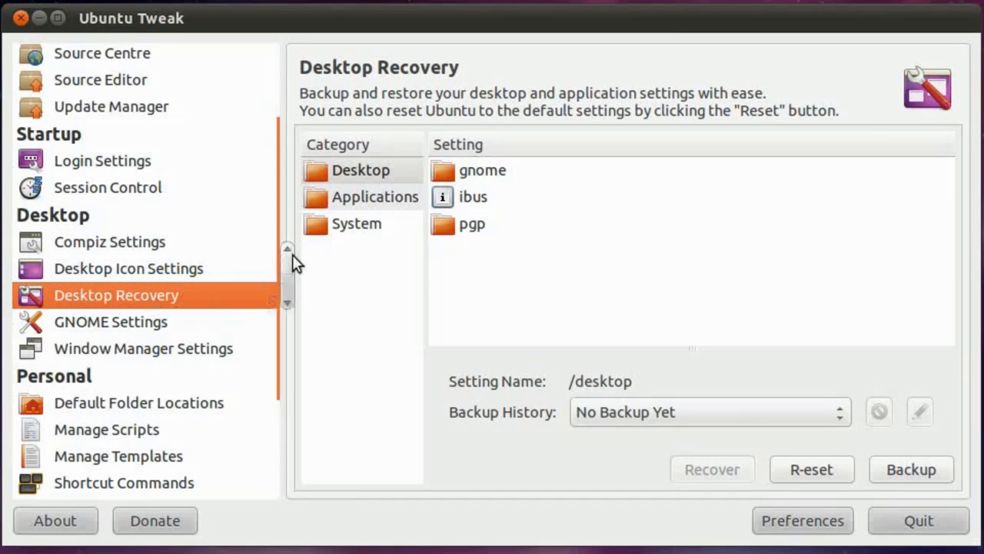
left_click(367, 177)
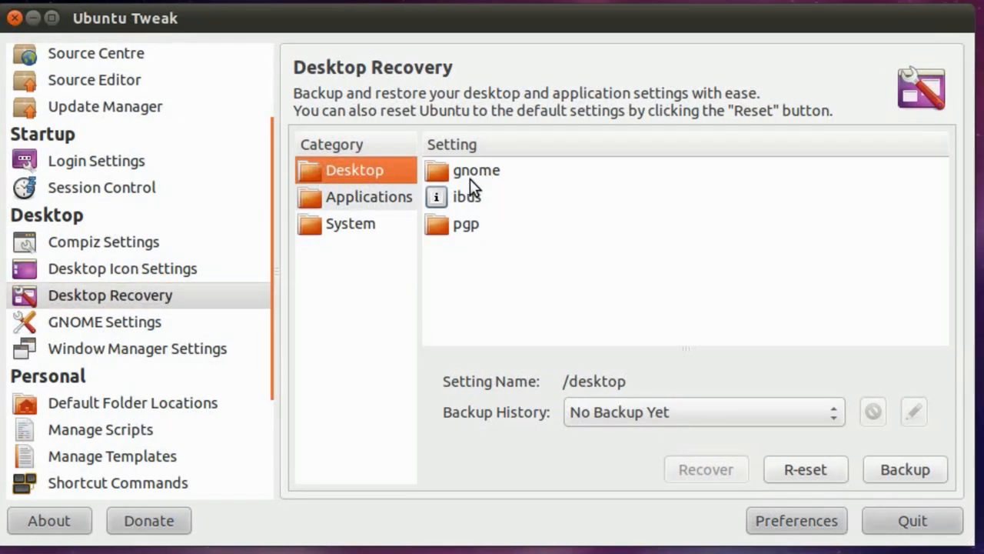
- Look through the settings listed in the Applications and System categories of Desktop Recovery
left_click(383, 196)
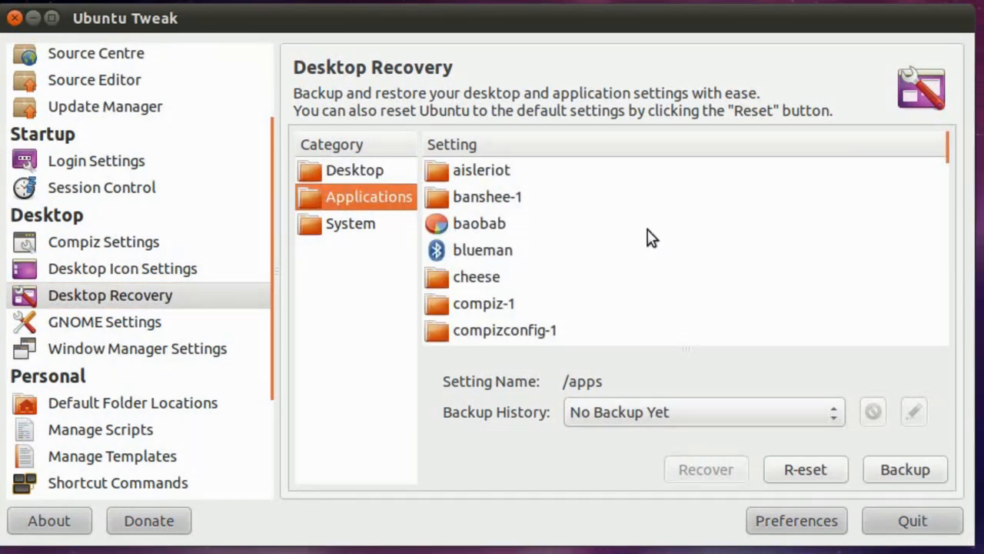
scroll(800, 209, "down", 5)
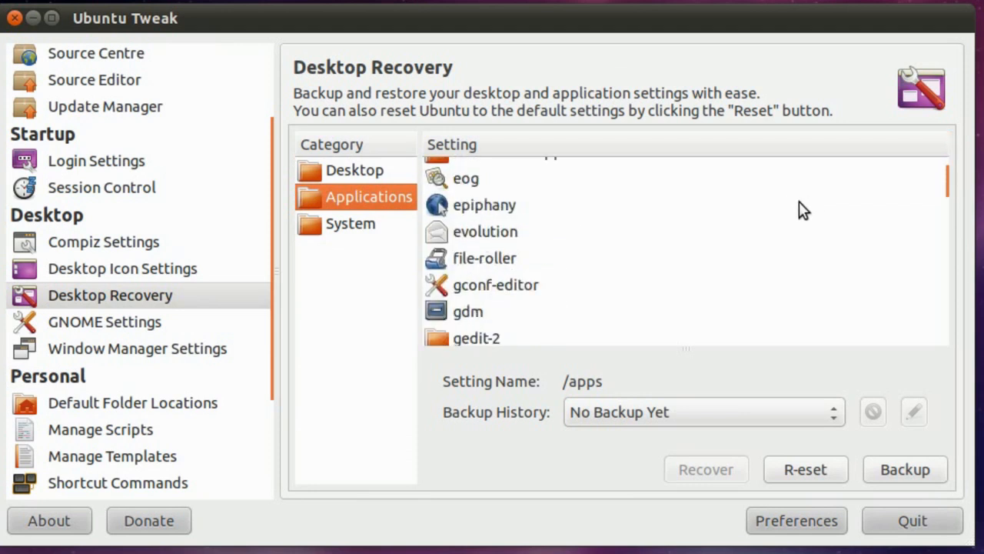
left_click(393, 227)
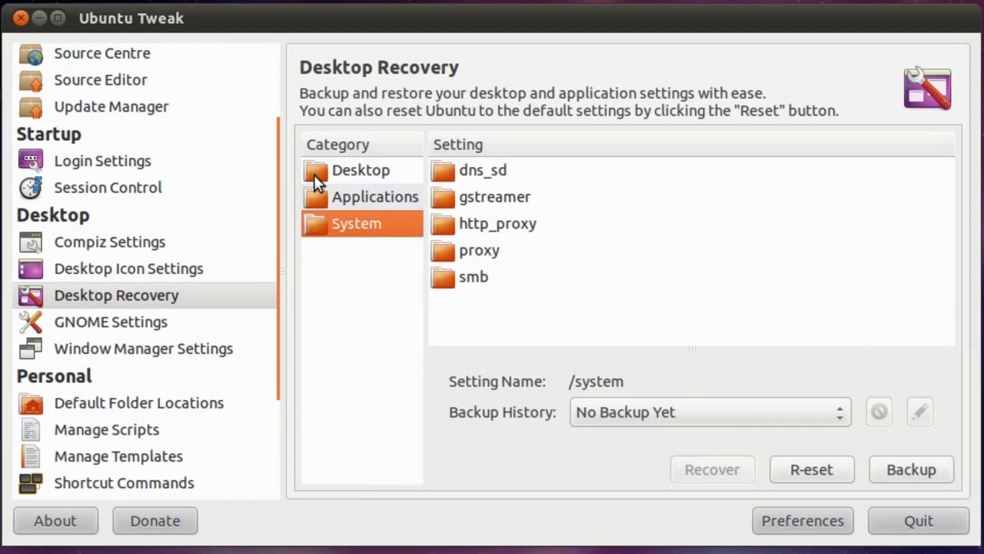
- Start a backup of the Desktop category settings and enter MyFirstBackup as the backup name
left_click(359, 172)
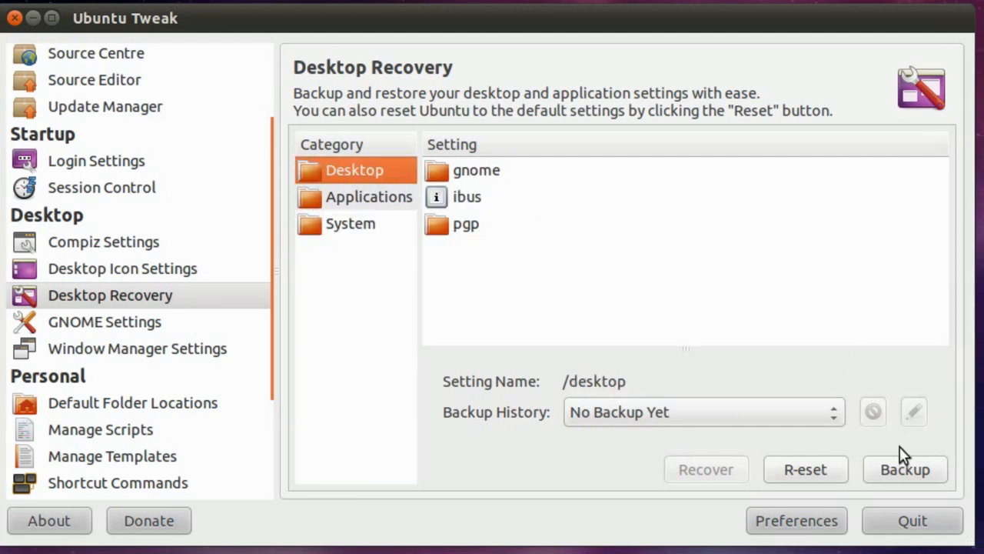
left_click(909, 470)
left_click(530, 359)
left_click_drag(487, 351, 289, 346)
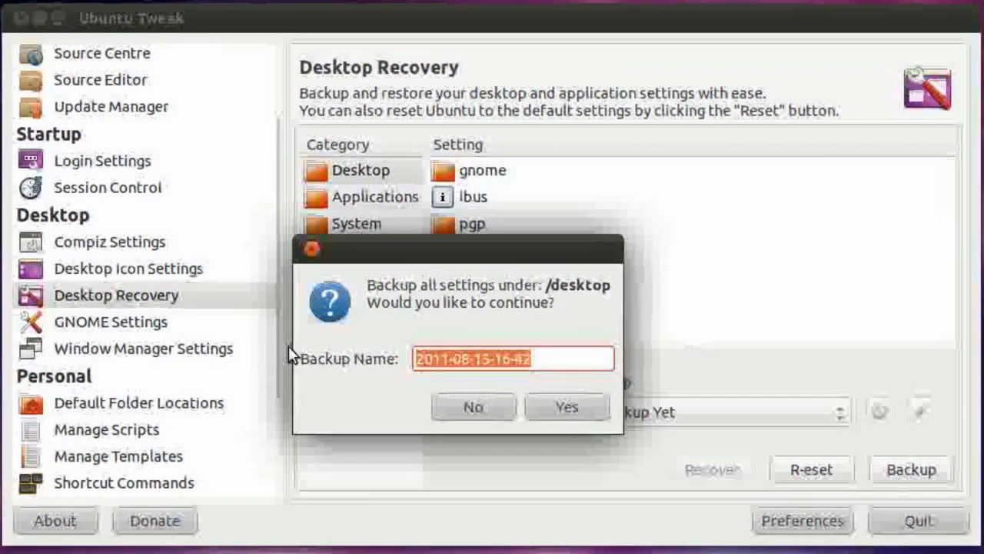
type("MyF")
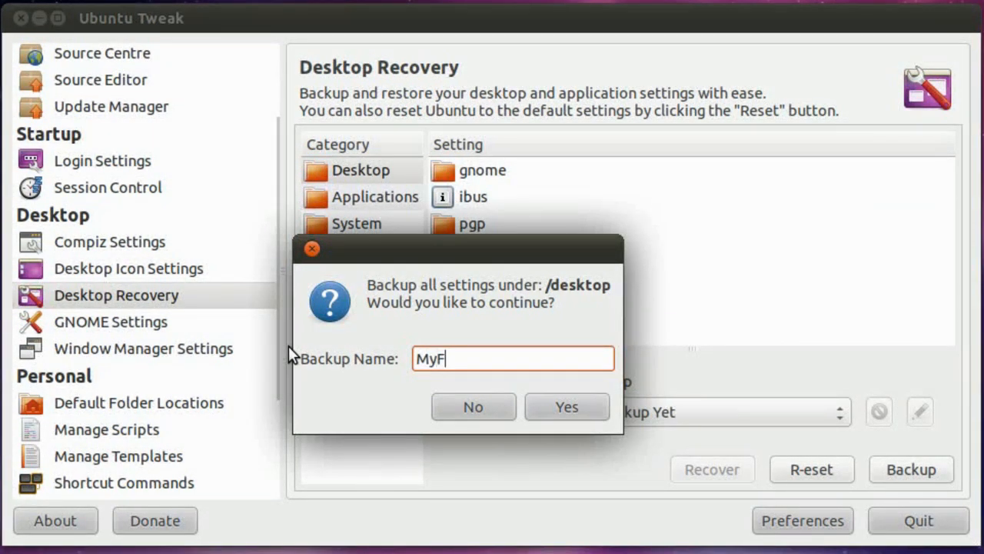
type("irstBack")
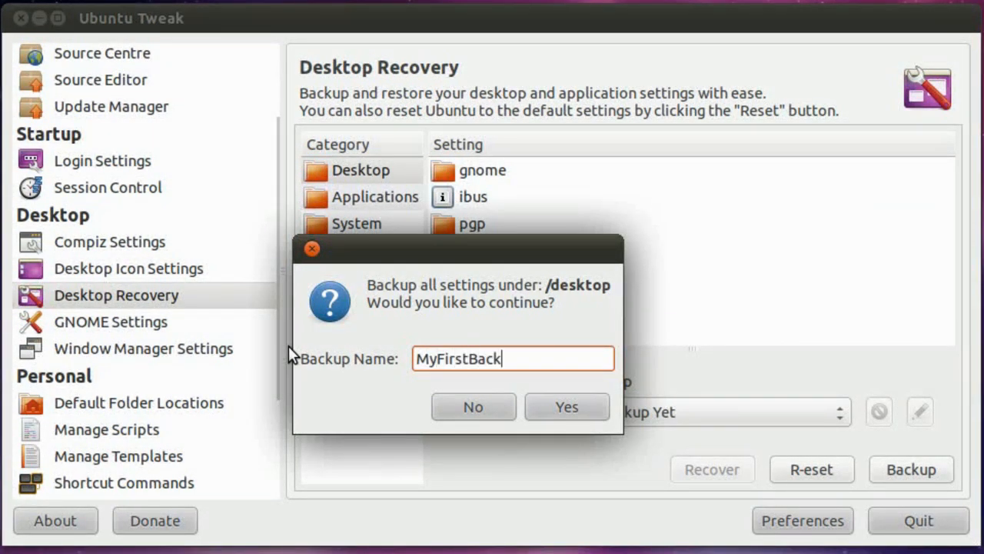
type("up")
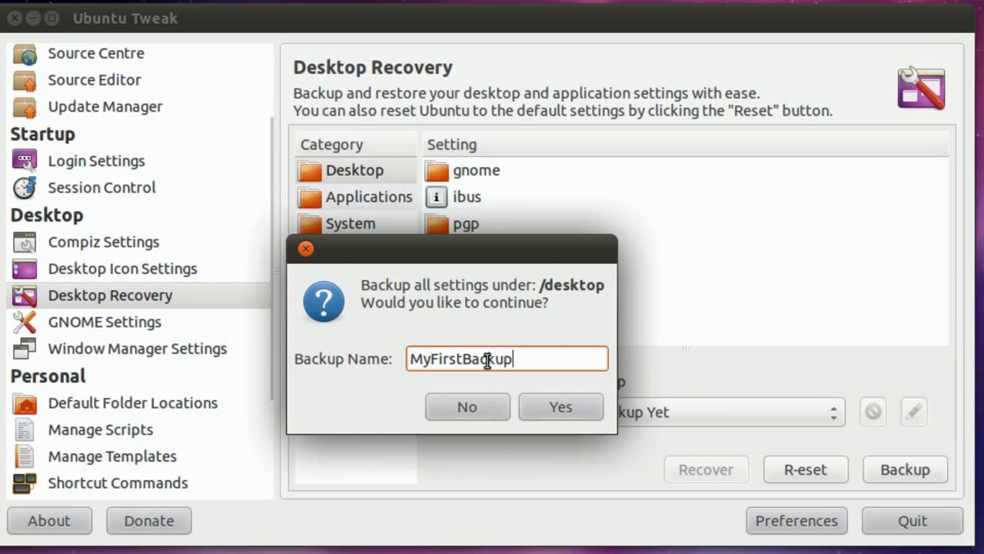
- Copy the backup name to the clipboard, confirm the Desktop settings backup and dismiss the resulting message
left_click_drag(523, 360, 372, 363)
right_click(471, 364)
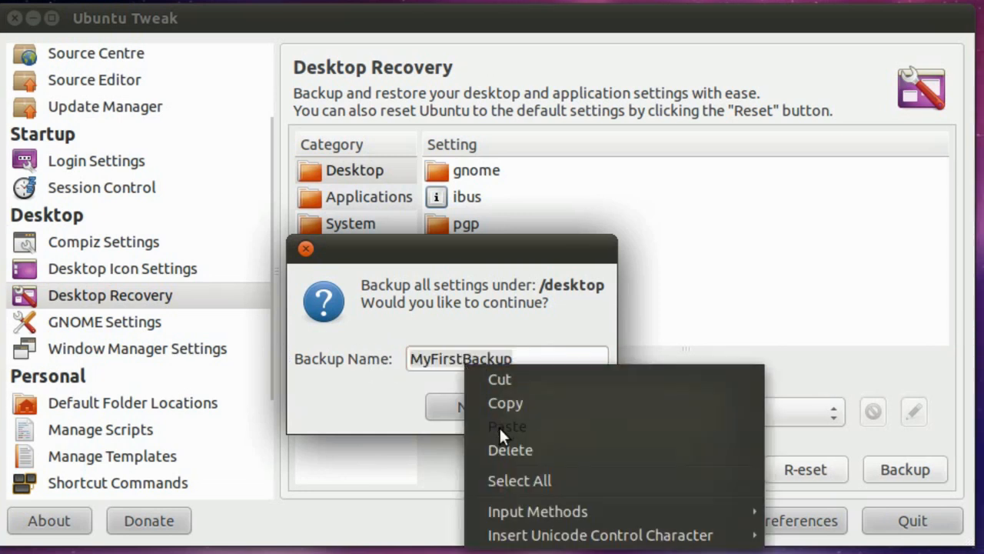
left_click(509, 406)
left_click(560, 410)
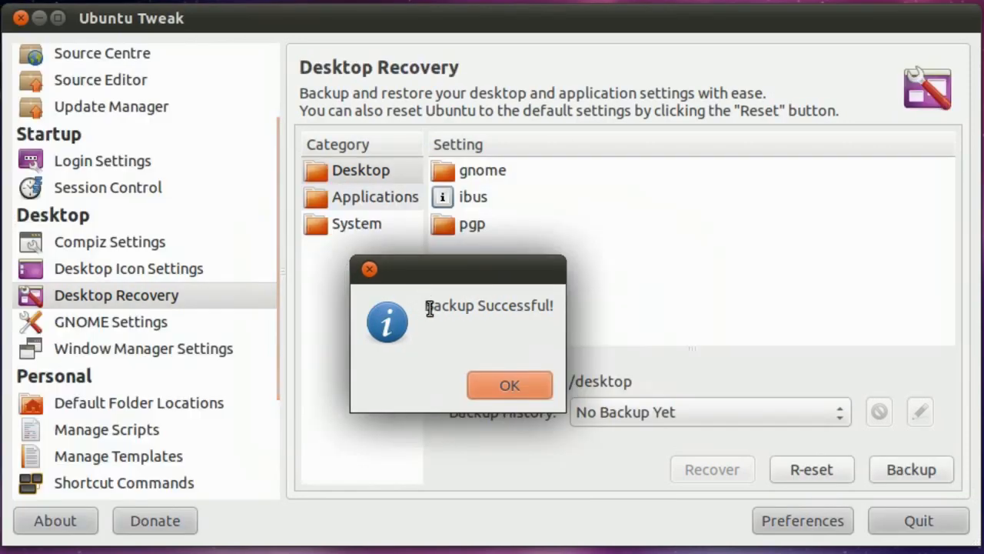
left_click(497, 393)
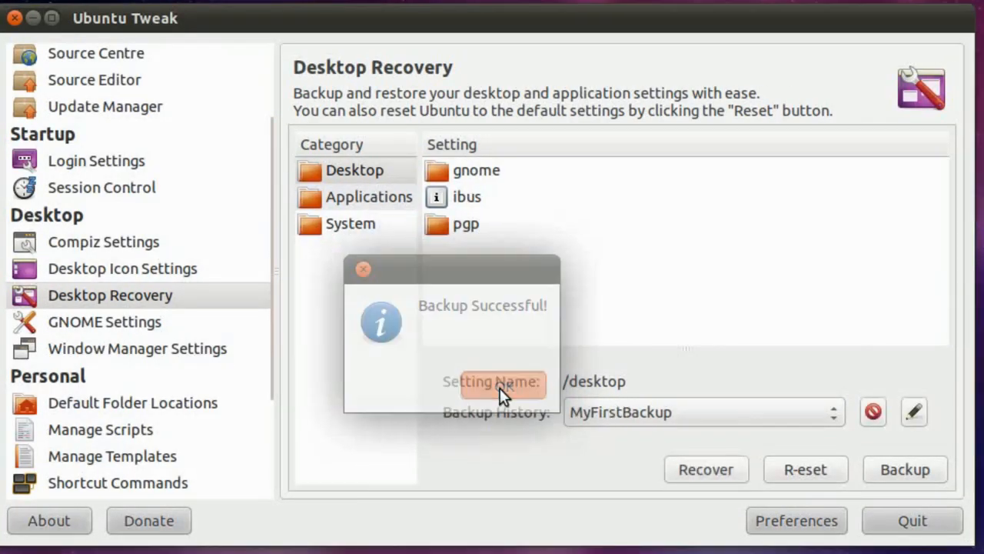
- Back up all settings in the Applications category under the name MyFirstBackup and dismiss the resulting message
left_click(366, 173)
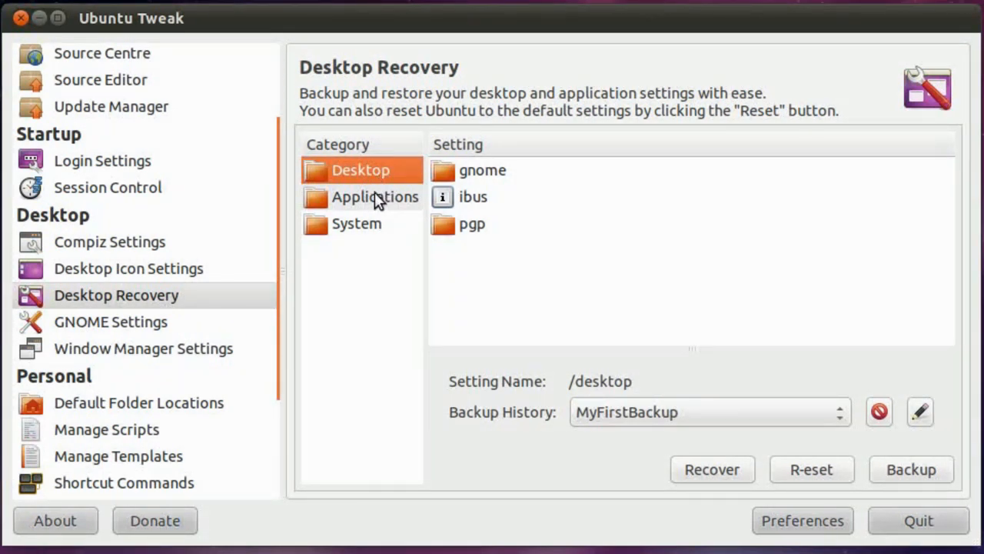
left_click(375, 196)
left_click(375, 225)
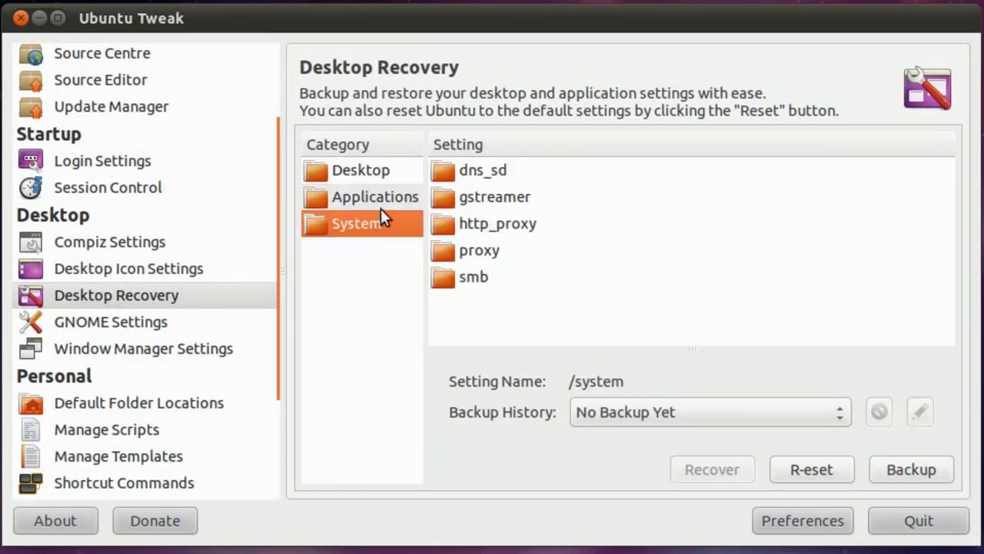
left_click(381, 198)
left_click(917, 469)
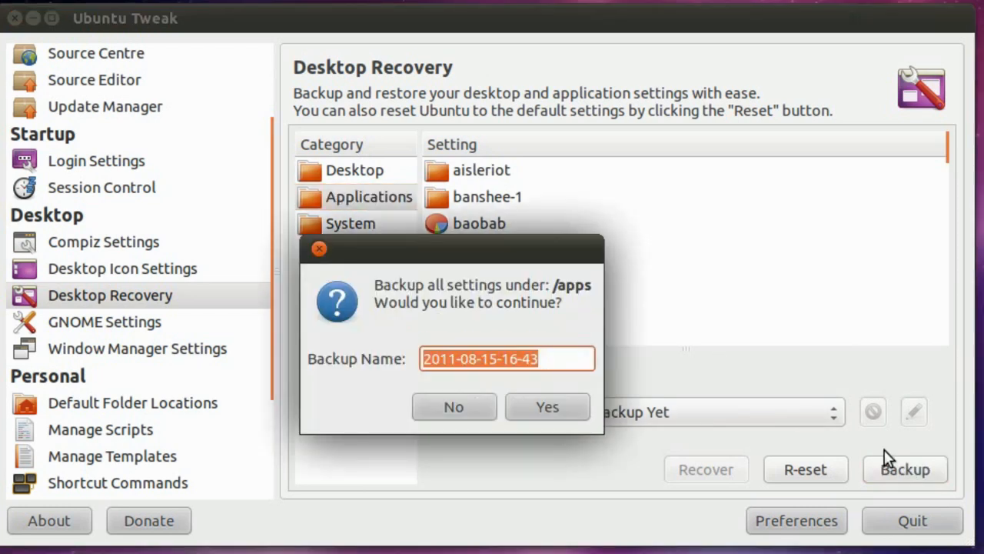
right_click(538, 361)
left_click(600, 423)
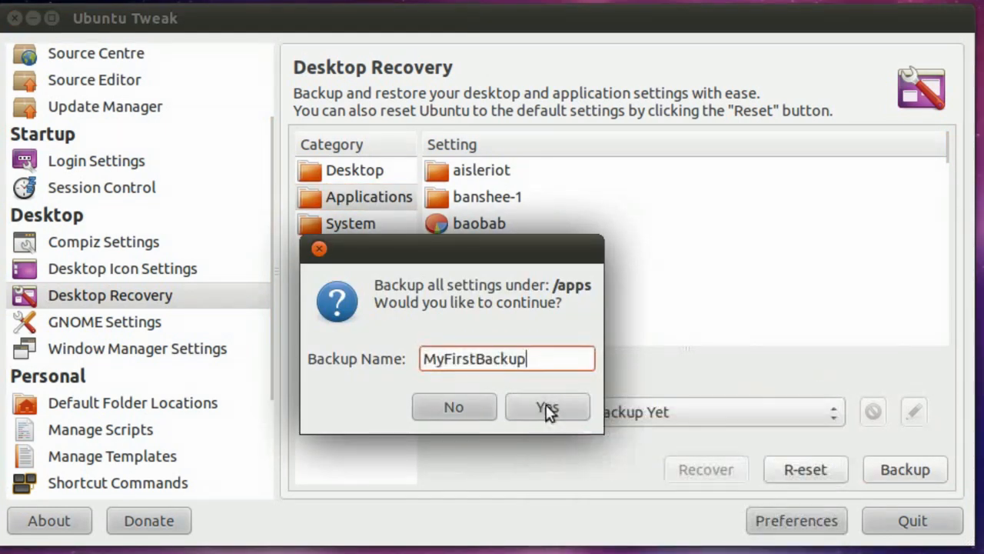
left_click(546, 407)
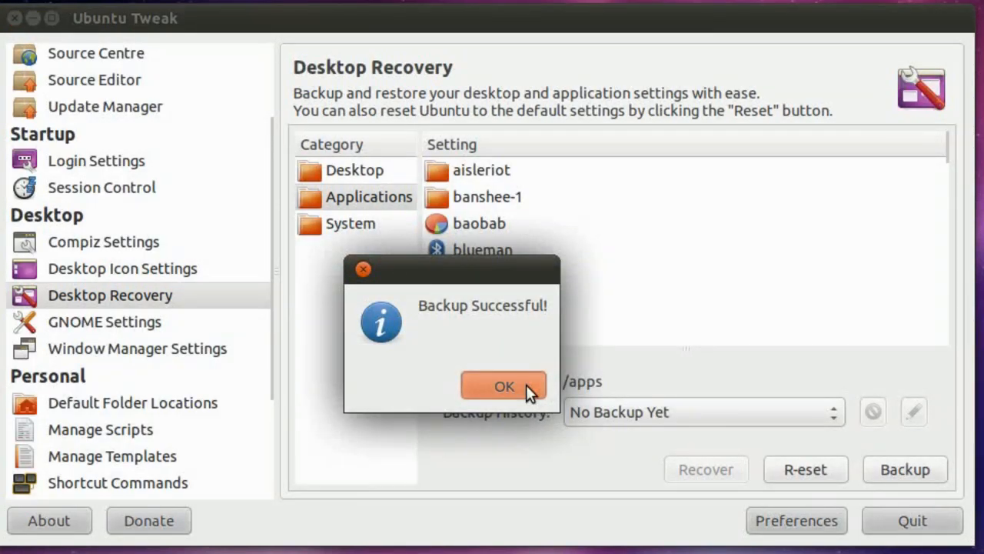
left_click(528, 388)
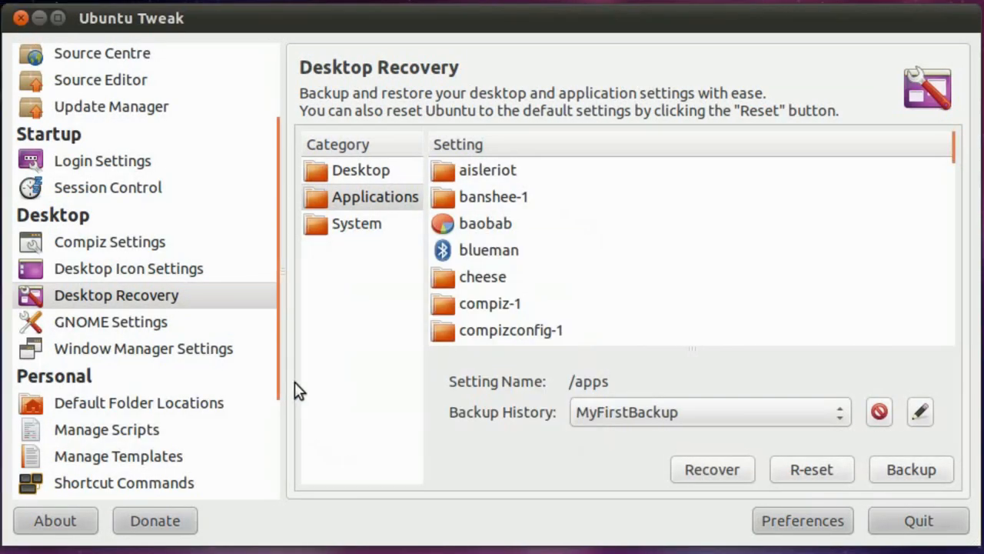
- Back up all settings in the System category under the name MyFirstBackup and dismiss the resulting message
left_click(398, 223)
left_click(945, 465)
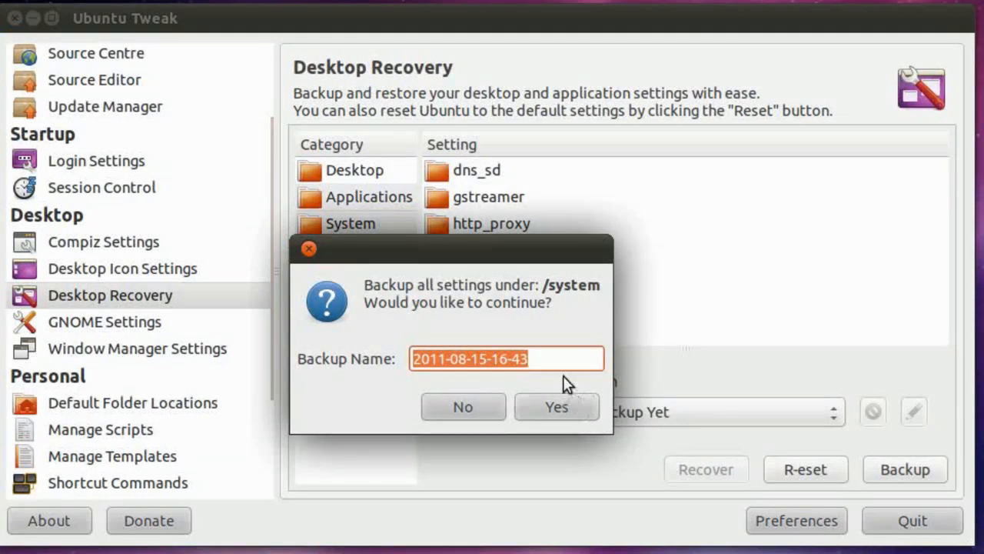
right_click(549, 363)
left_click(584, 426)
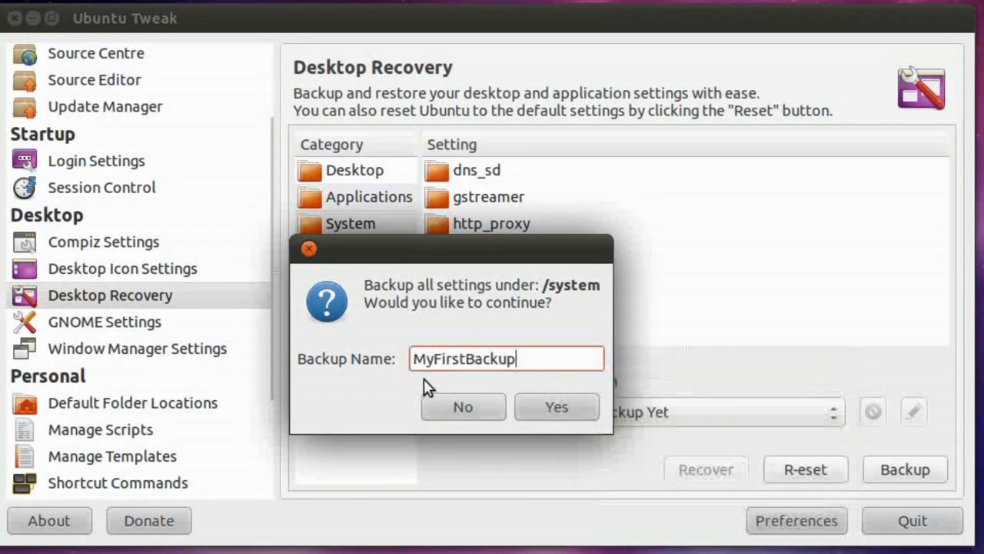
left_click(560, 409)
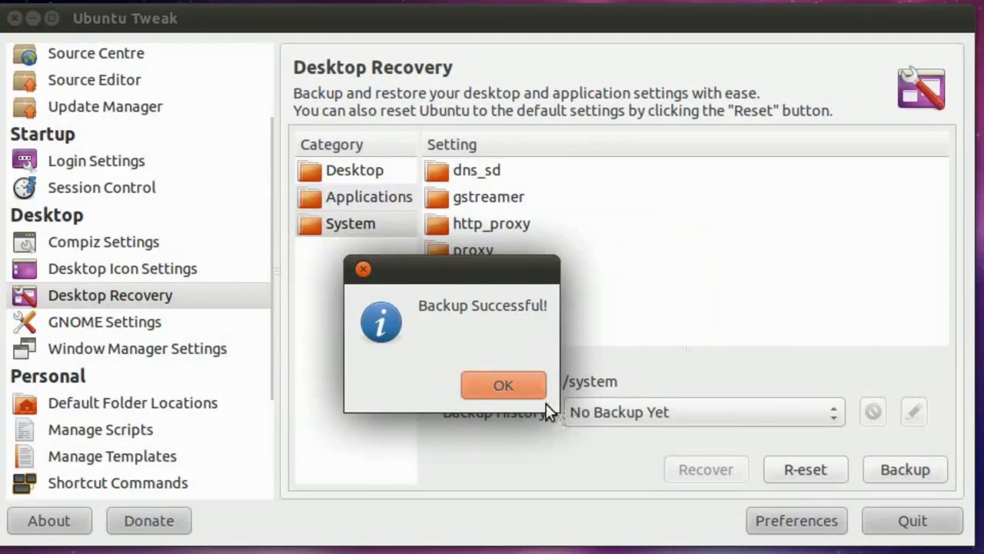
left_click(527, 390)
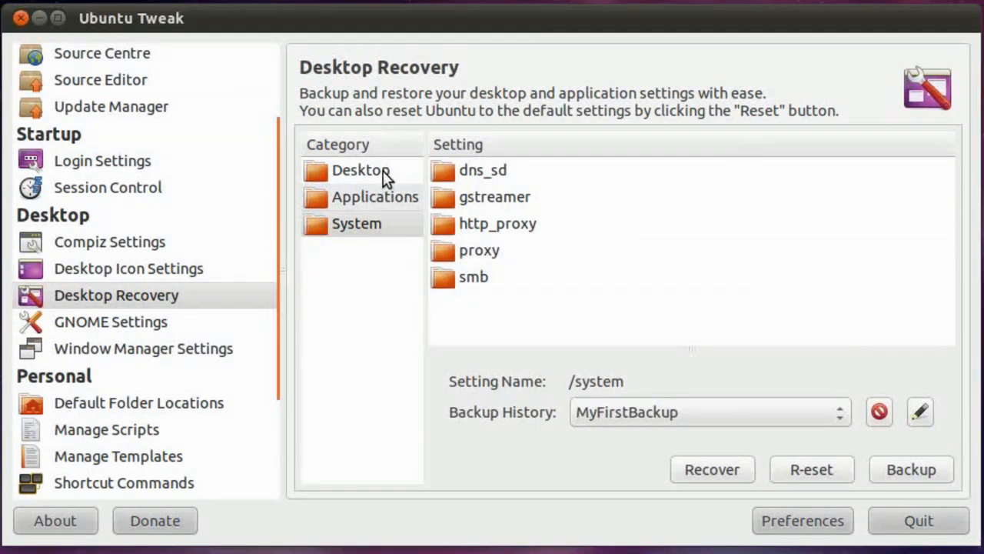
- Check the backup history of the Desktop, Applications and System categories
left_click(383, 175)
left_click(379, 199)
left_click(372, 227)
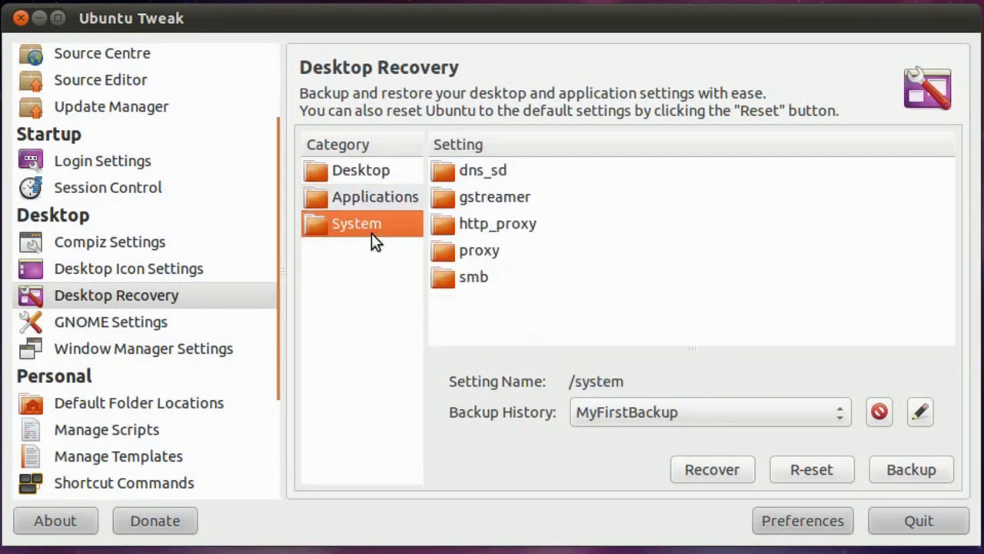
- Open the recovery confirmation for MyFirstBackup in the Desktop, Applications and System categories and dismiss each one
left_click(381, 171)
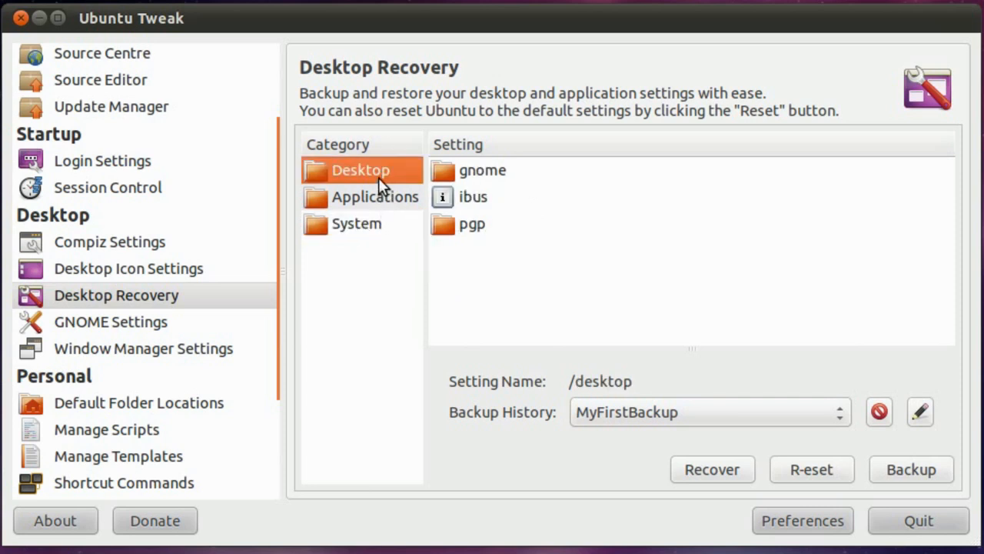
left_click(724, 471)
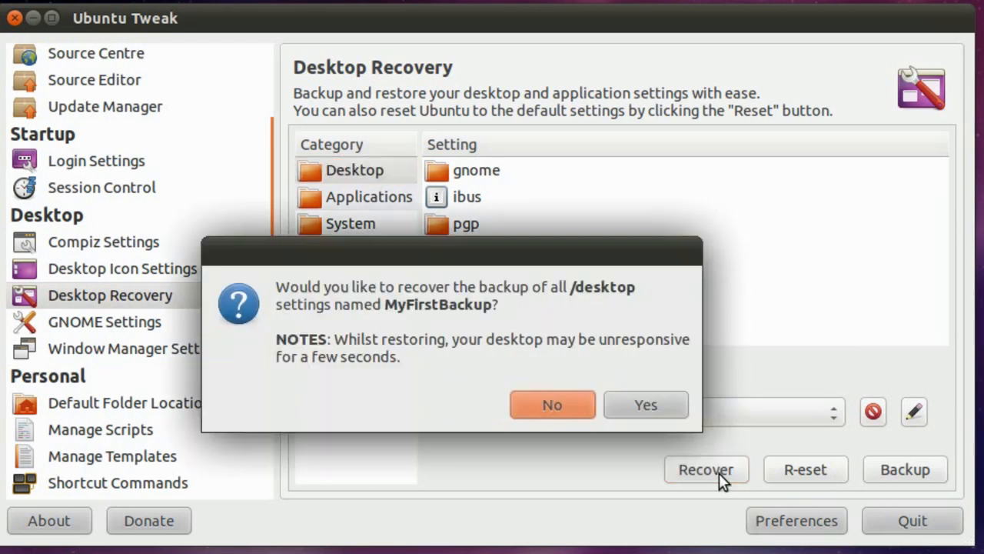
left_click(642, 410)
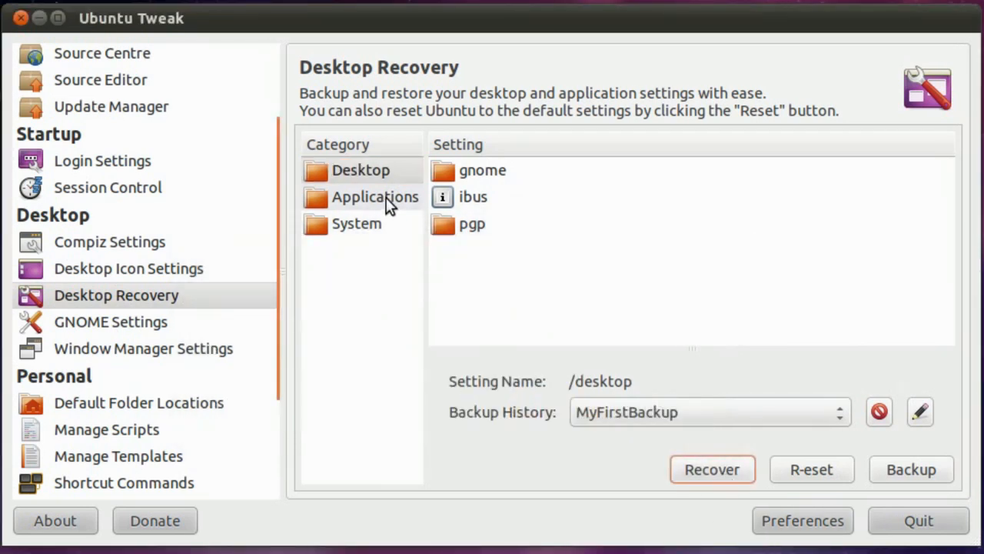
left_click(389, 201)
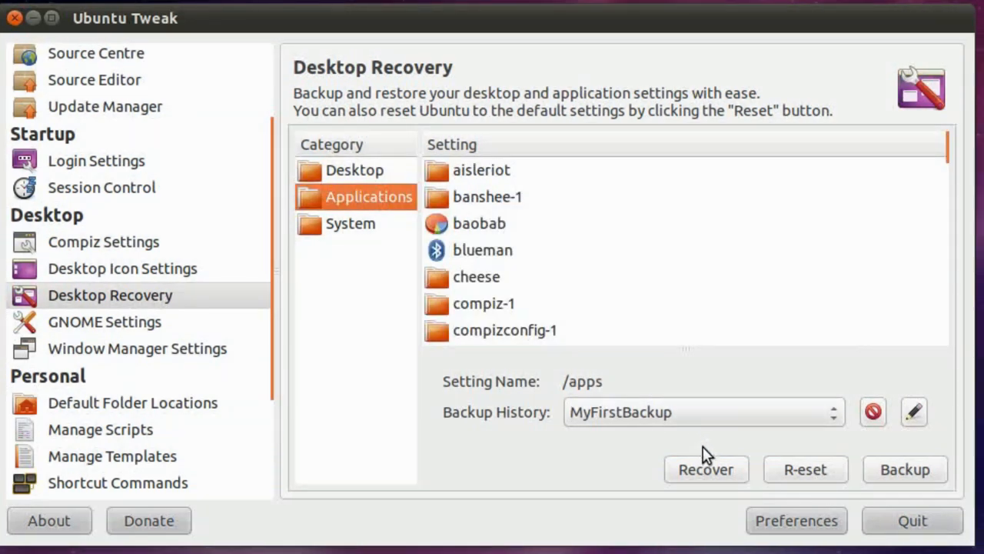
left_click(706, 470)
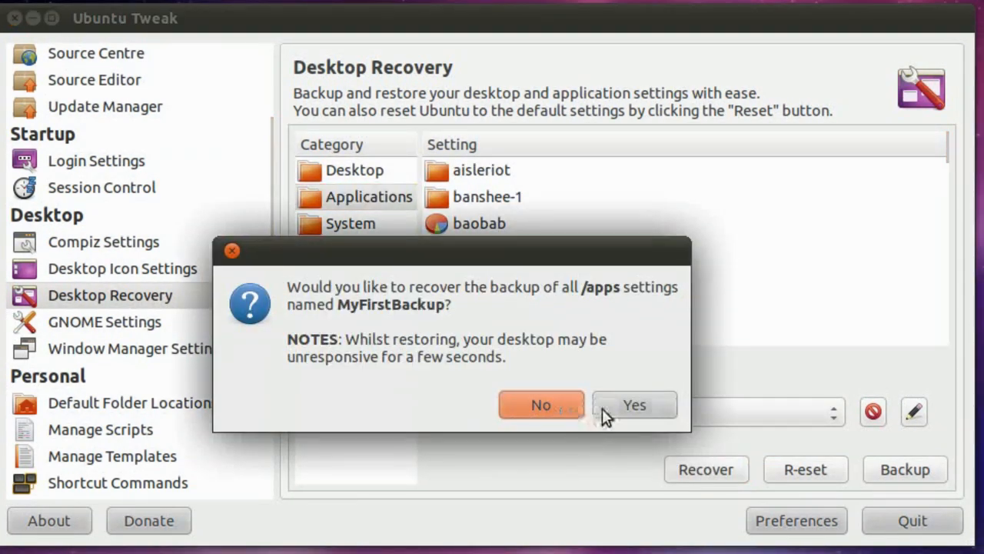
left_click(558, 406)
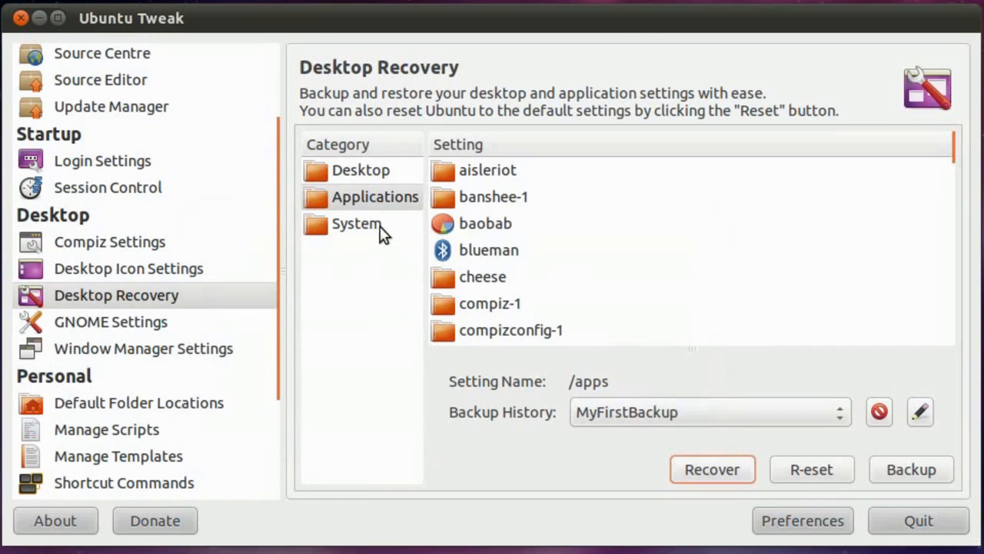
left_click(382, 233)
left_click(707, 470)
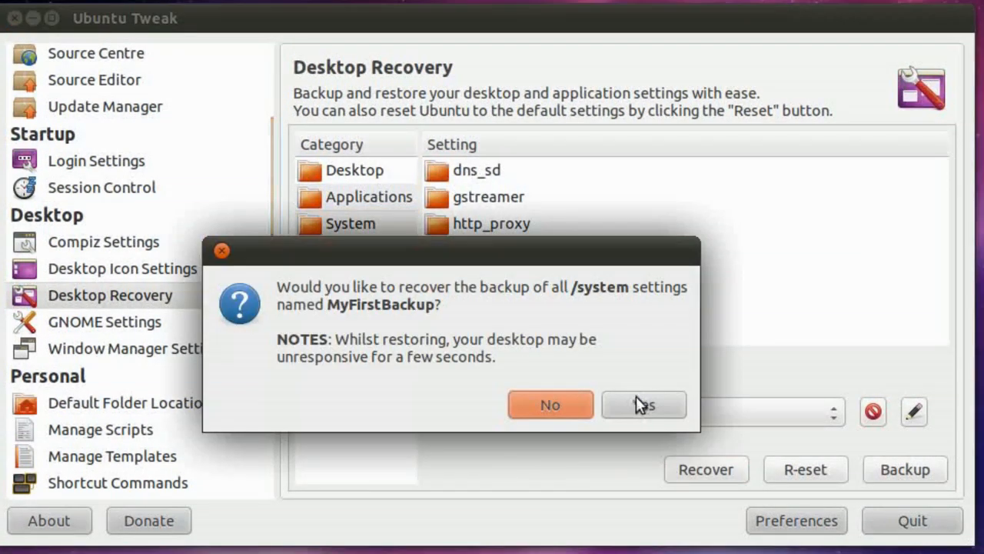
left_click(589, 407)
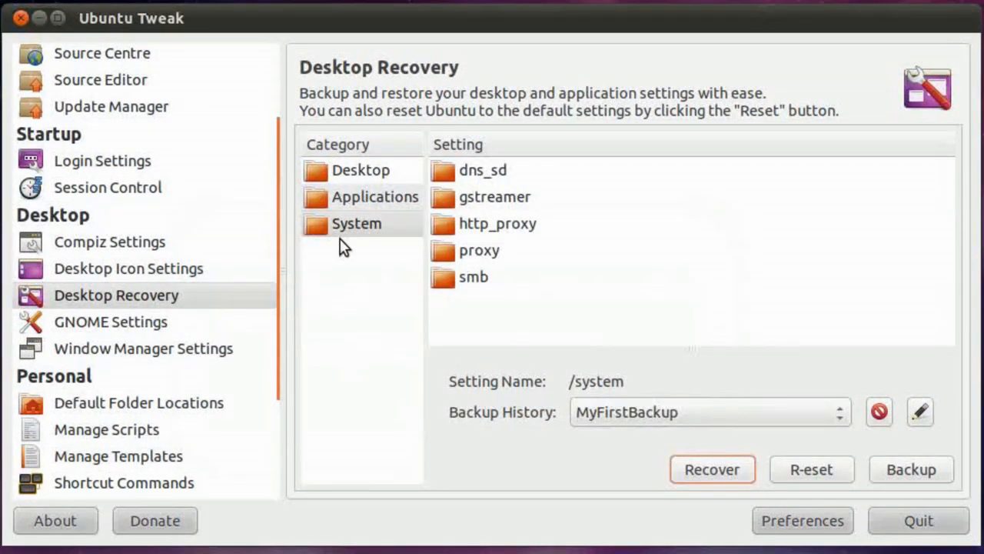
- Look through the list of saved backups for the System category and keep MyFirstBackup selected
left_click(692, 411)
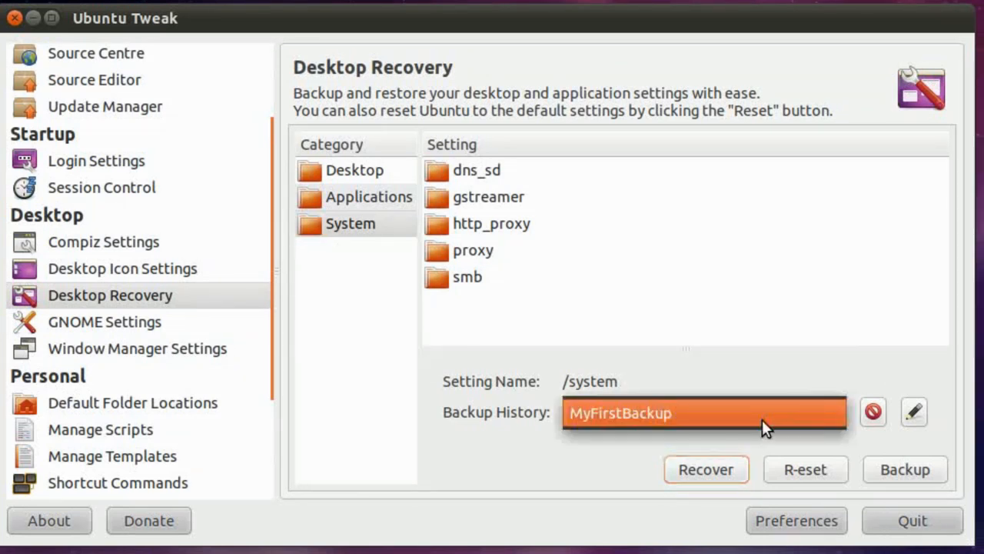
left_click(677, 391)
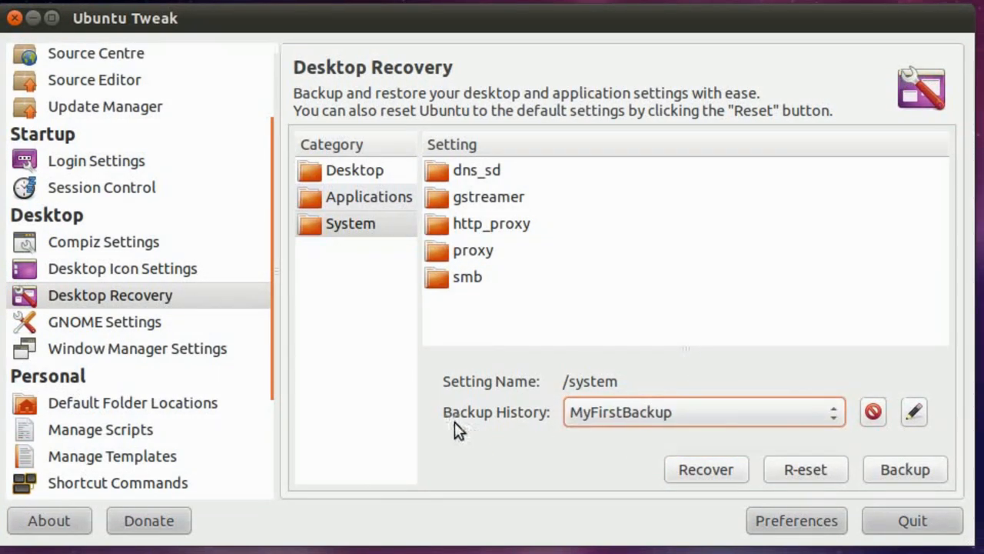
left_click(616, 413)
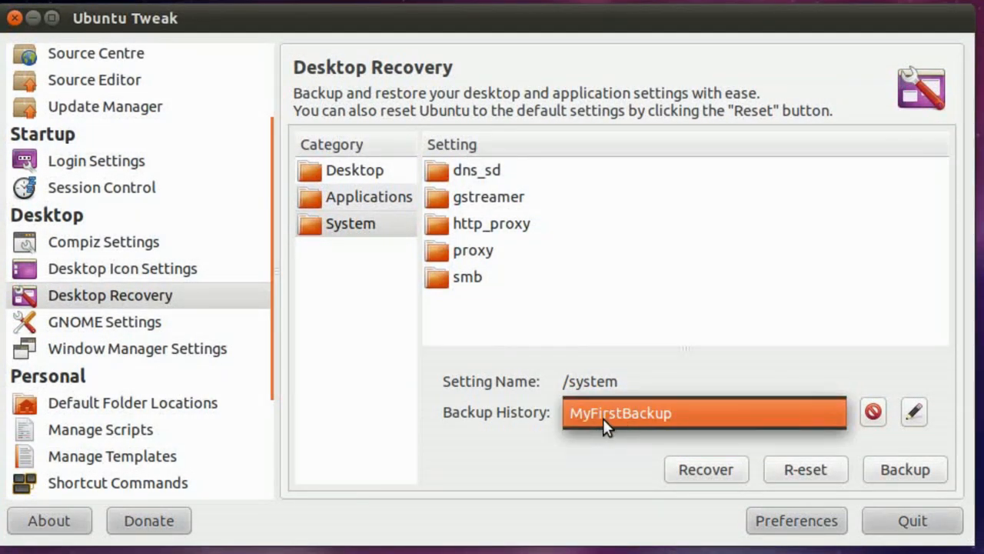
left_click(523, 416)
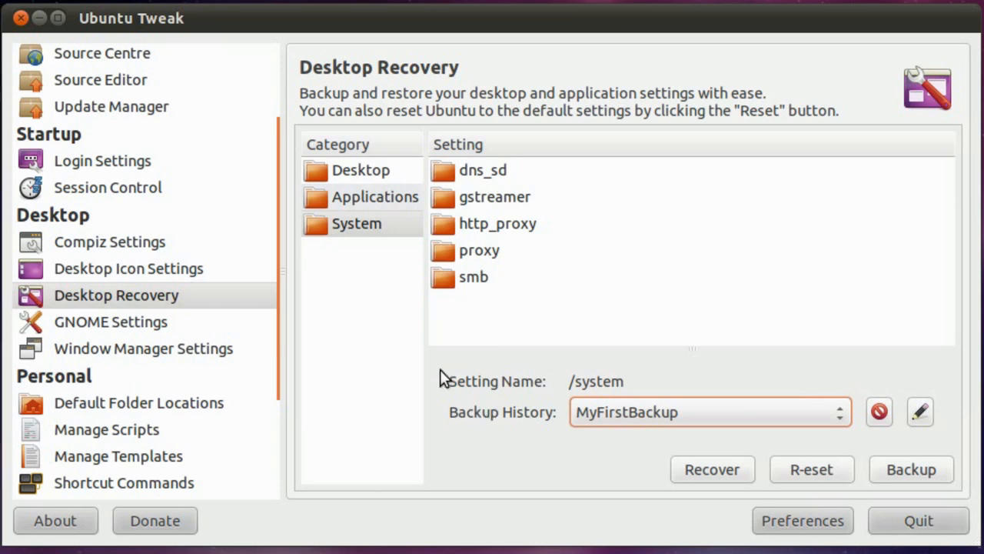
- Start a backup of only the cheese settings in the Applications category and move the backup prompt aside
left_click(384, 198)
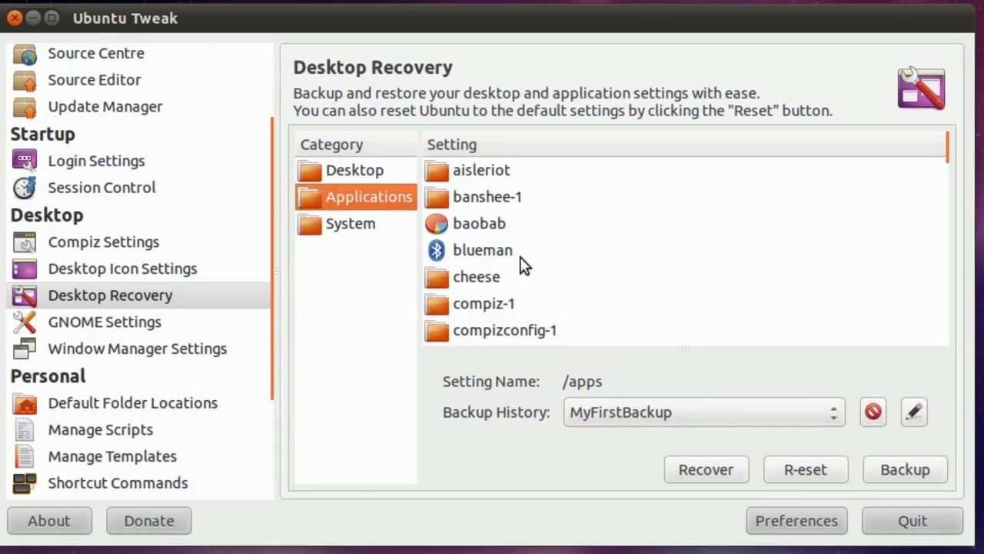
scroll(906, 219, "down", 2)
scroll(906, 220, "down", 4)
scroll(908, 231, "up", 4)
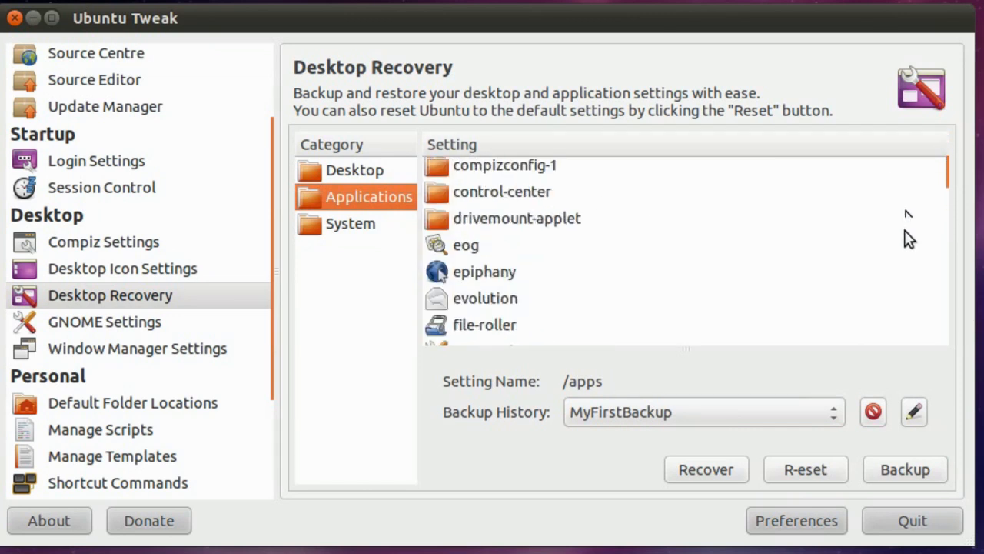
scroll(894, 231, "up", 1)
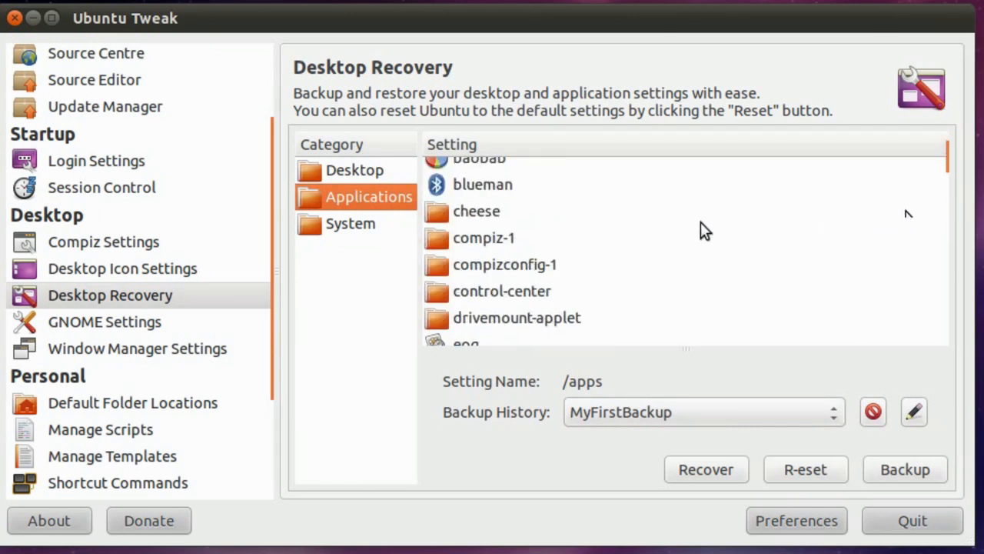
left_click(477, 216)
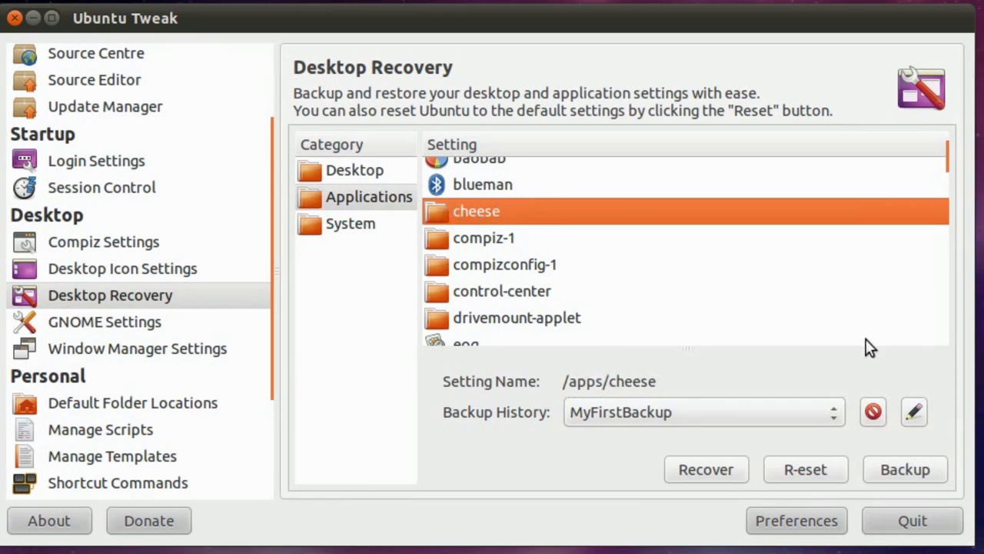
left_click(906, 470)
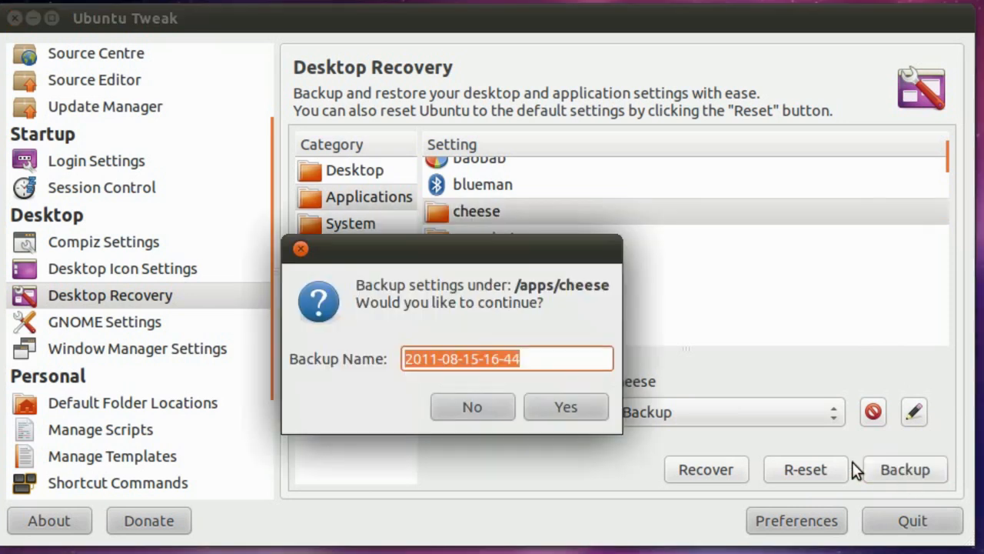
left_click_drag(543, 363, 325, 361)
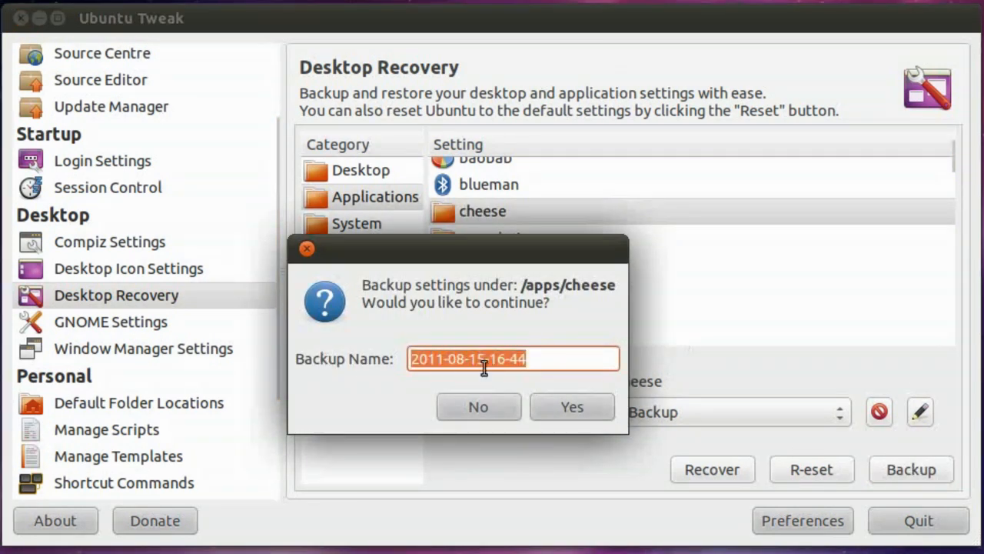
left_click_drag(540, 254, 570, 289)
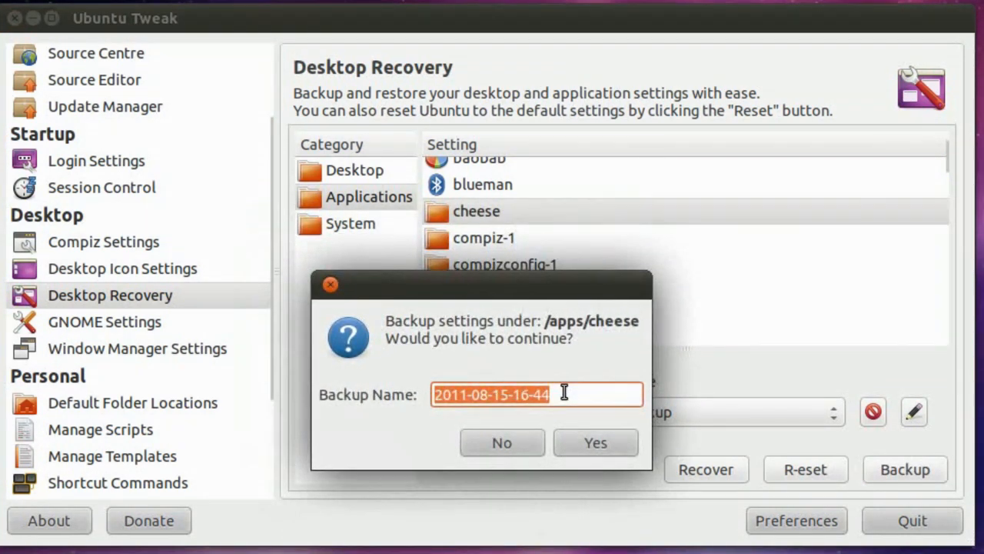
- Name the cheese settings backup Cheese Backup, confirm it and dismiss the resulting message
type("Cheess")
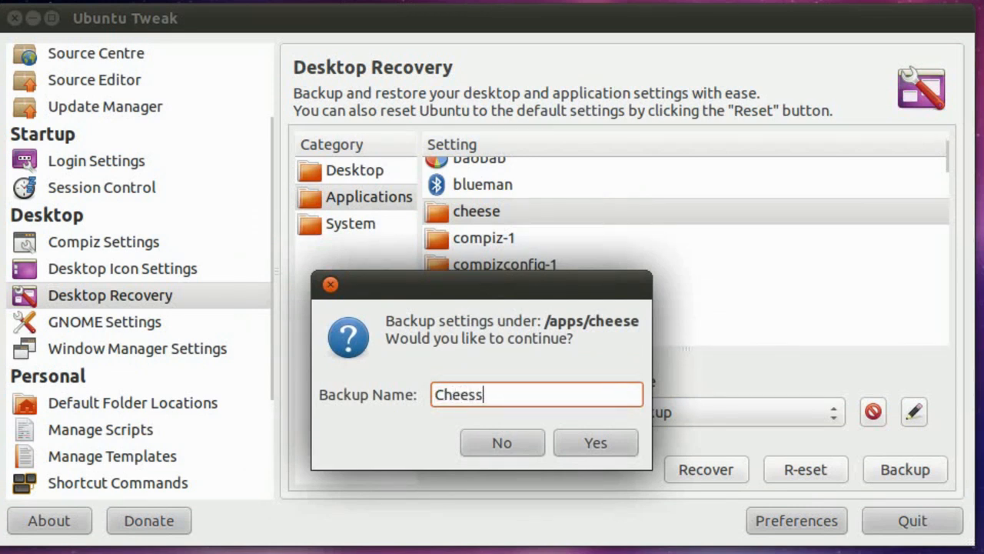
key("BackSpace")
type("e Backup")
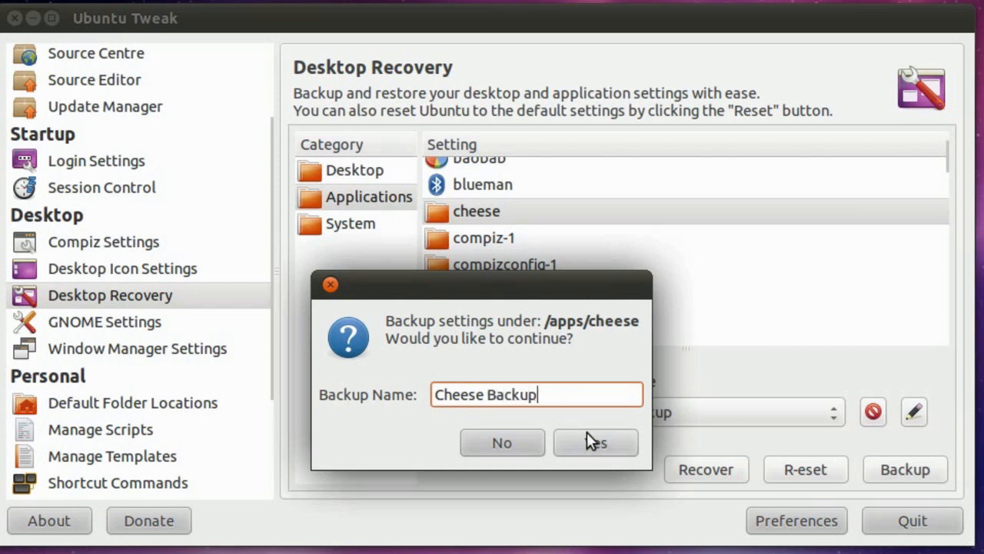
left_click(584, 444)
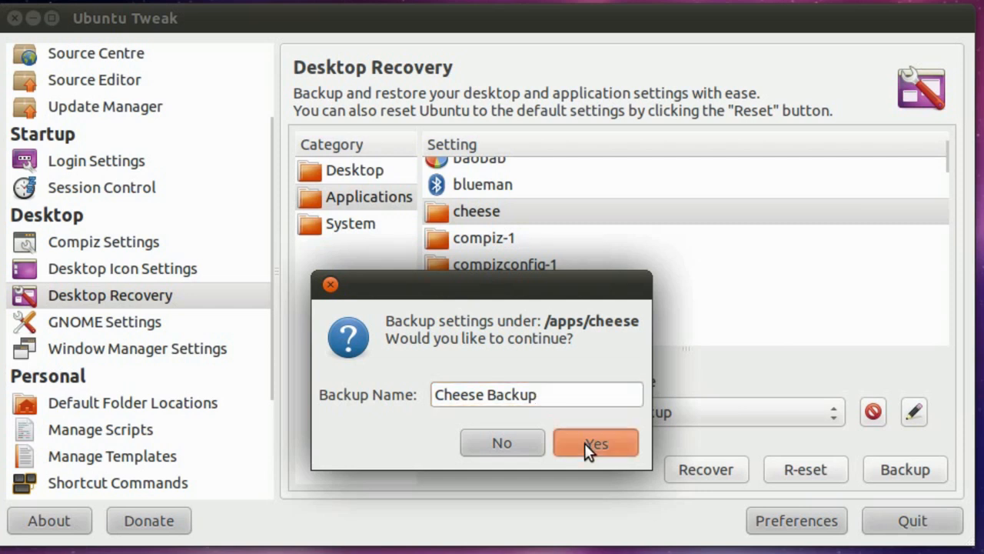
left_click(506, 389)
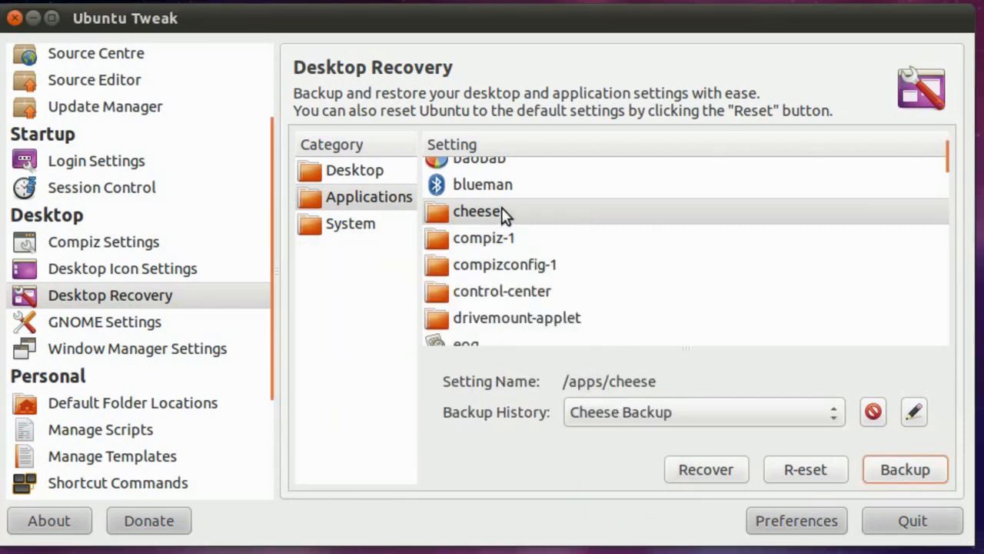
left_click(172, 278)
left_click(166, 293)
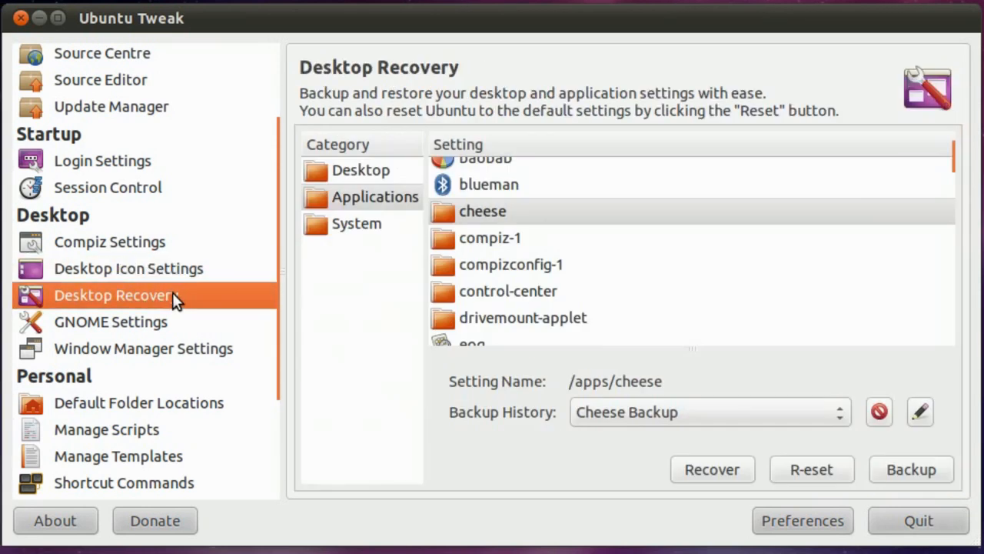
- Recover Cheese Backup for the cheese settings in the Applications category, confirm the recovery and dismiss the resulting message
left_click(398, 180)
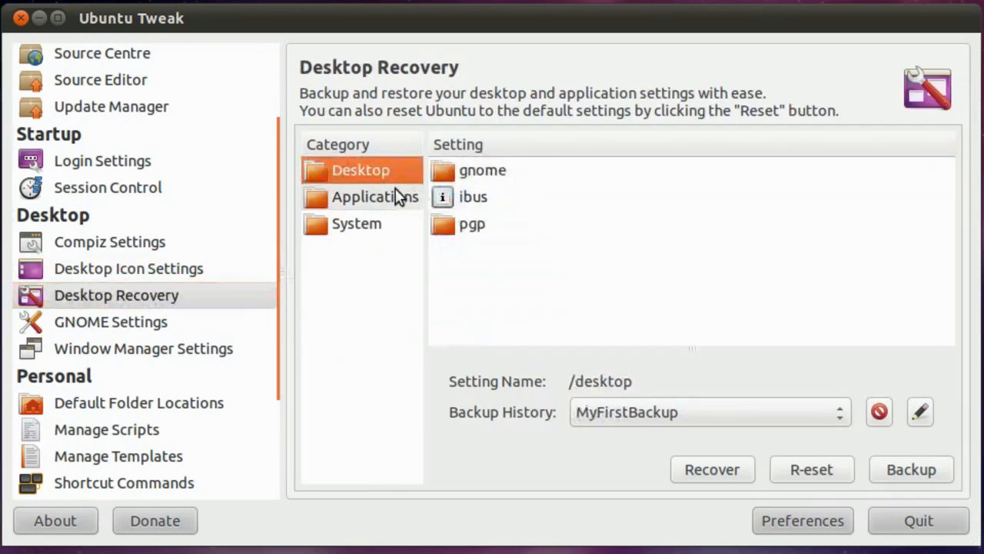
left_click(399, 197)
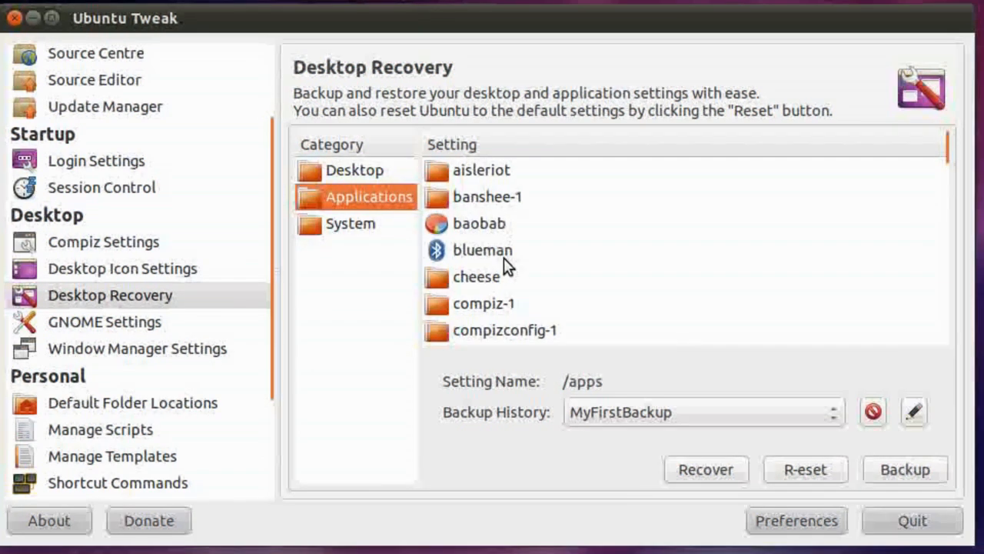
left_click(484, 280)
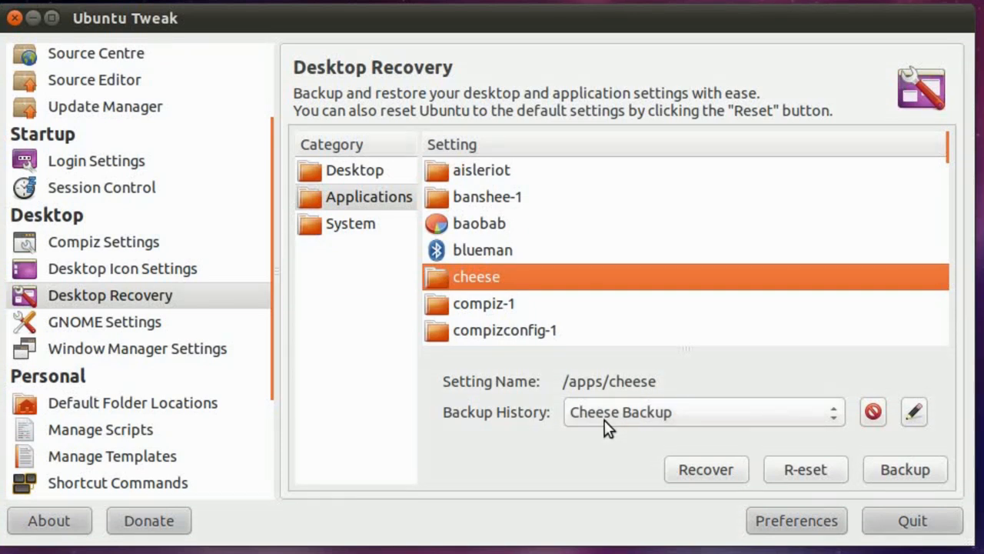
left_click(692, 466)
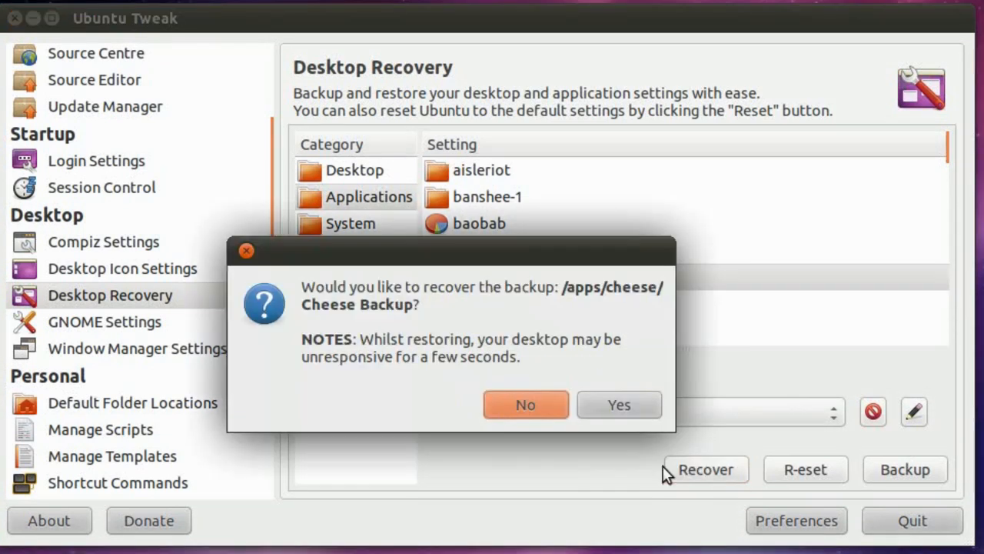
left_click(620, 406)
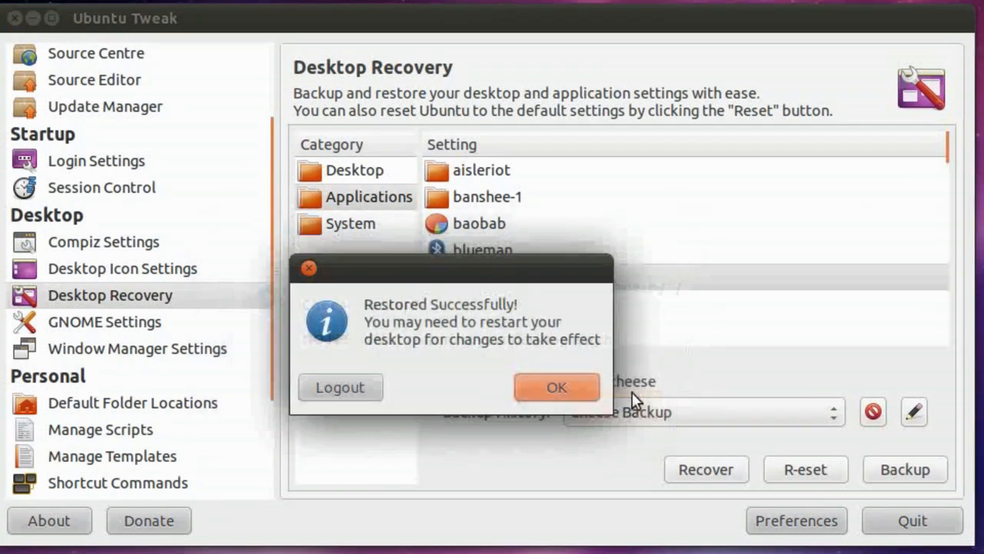
left_click(559, 389)
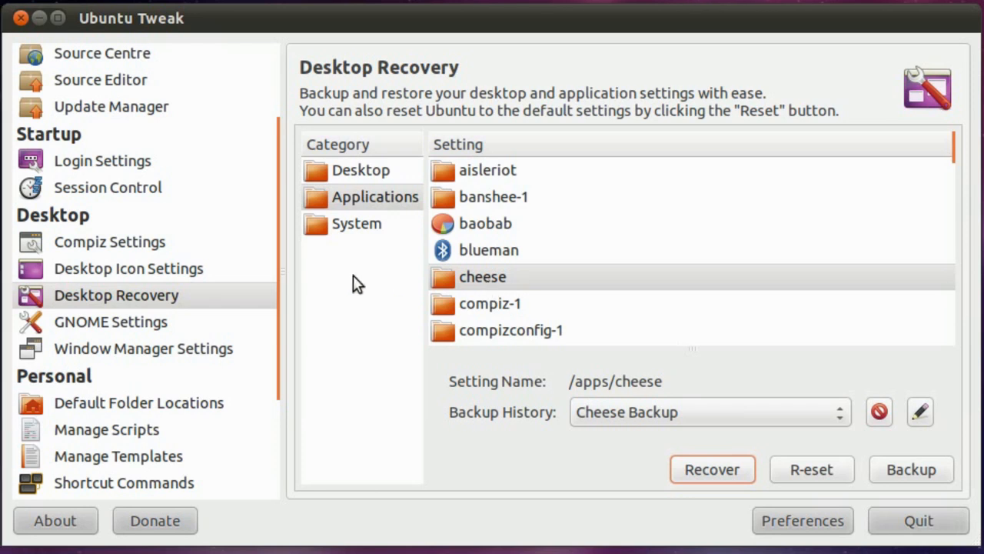
left_click(168, 263)
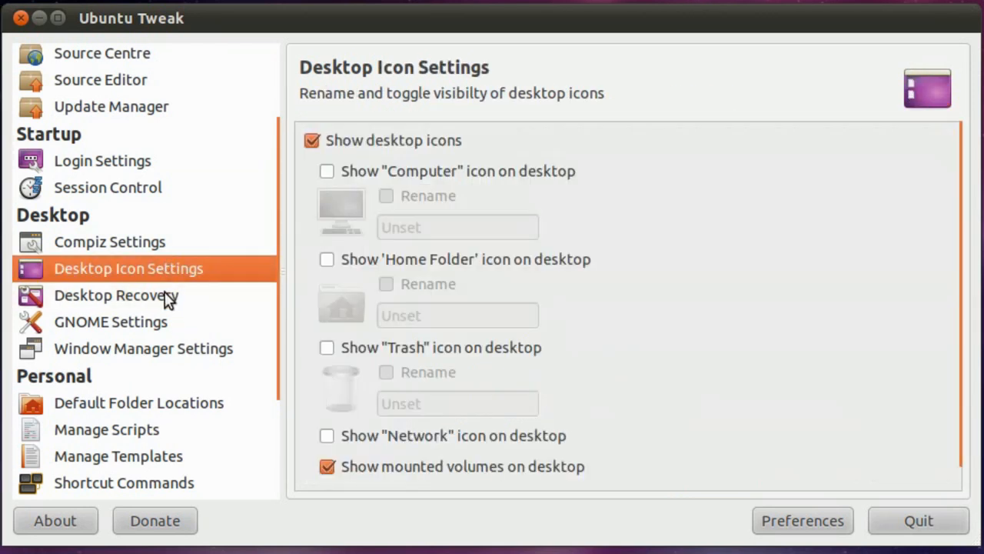
left_click(165, 299)
- Open the Application Centre and look through the full application list and the Browser category
scroll(132, 233, "up", 3)
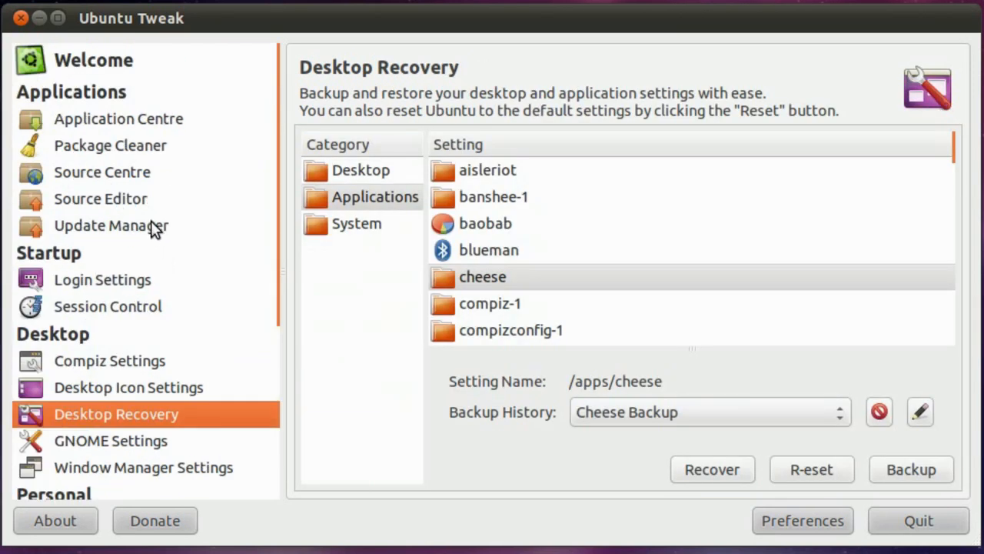
left_click(144, 121)
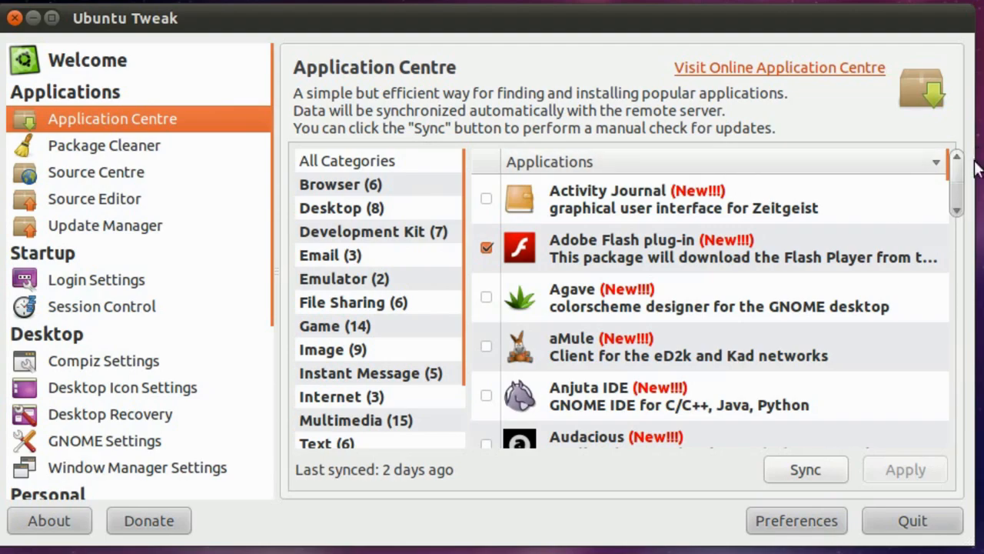
mouse_move(956, 176)
left_mouse_down()
mouse_move(969, 400)
mouse_move(961, 409)
mouse_move(950, 348)
mouse_move(956, 165)
left_mouse_up()
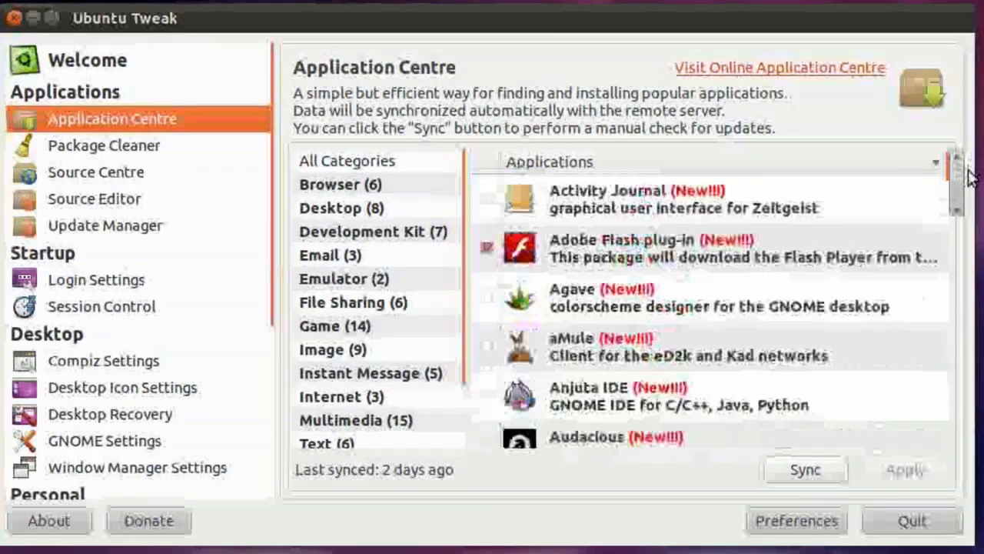
left_click(486, 247)
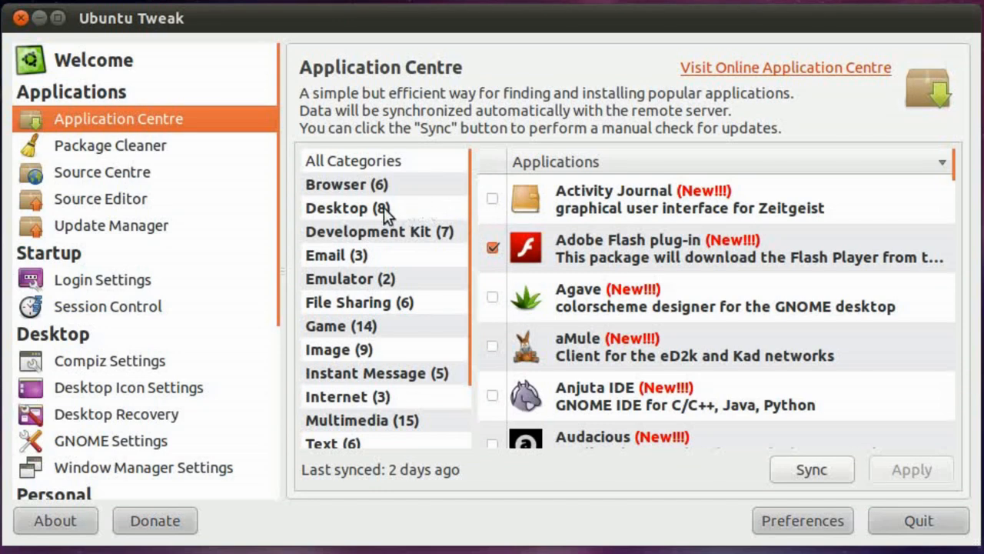
left_click(359, 190)
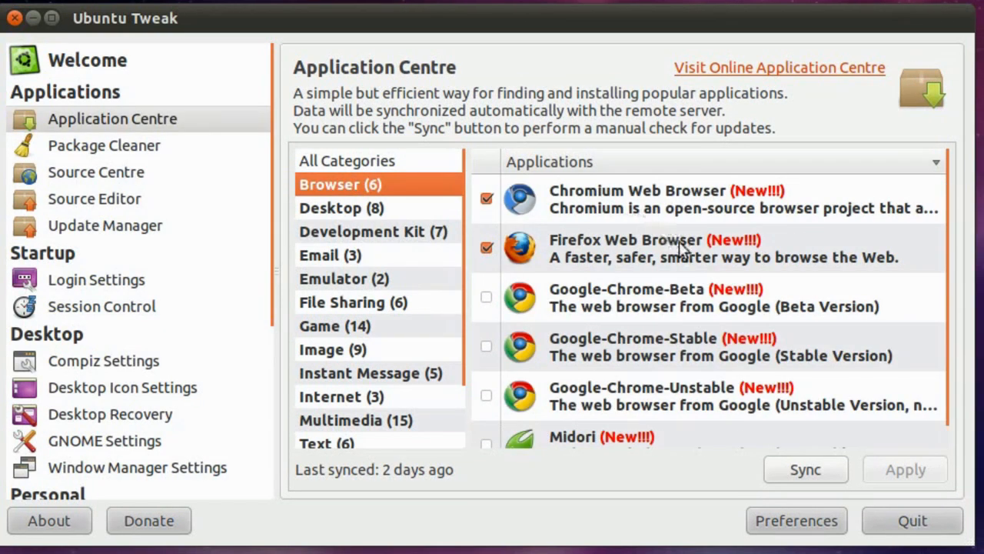
scroll(674, 300, "down", 1)
- Browse the applications offered in the File Sharing, Email, Instant Message and Utility categories
left_click(346, 302)
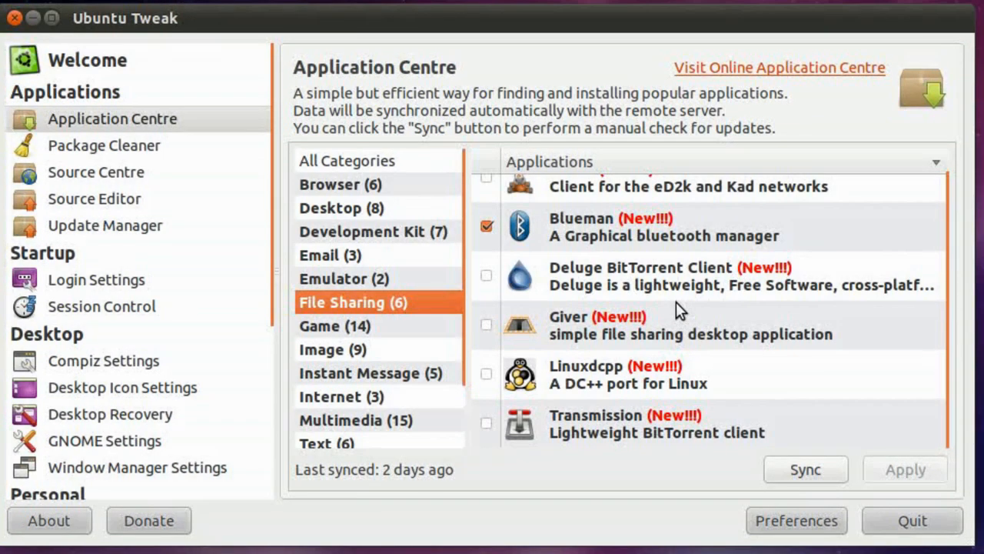
scroll(676, 302, "up", 1)
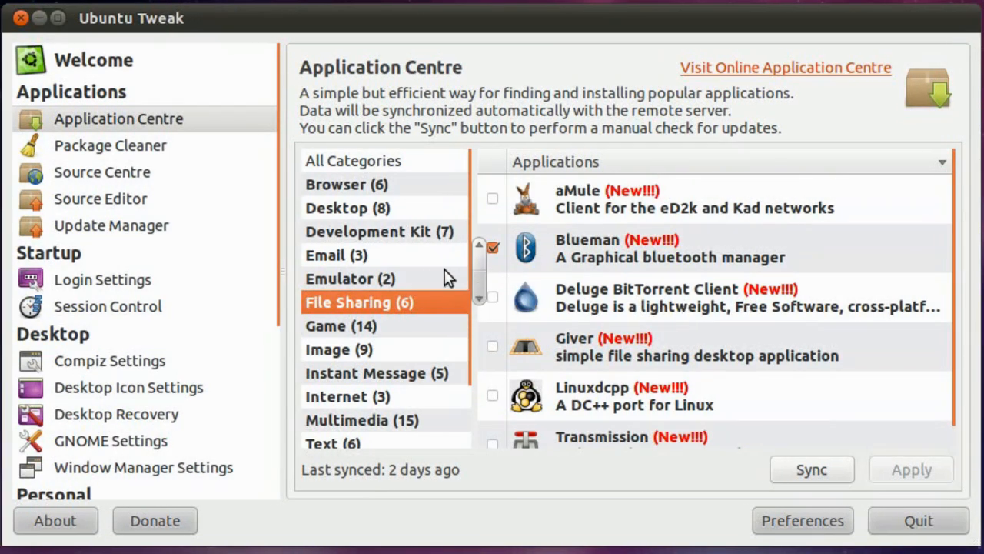
left_click(350, 256)
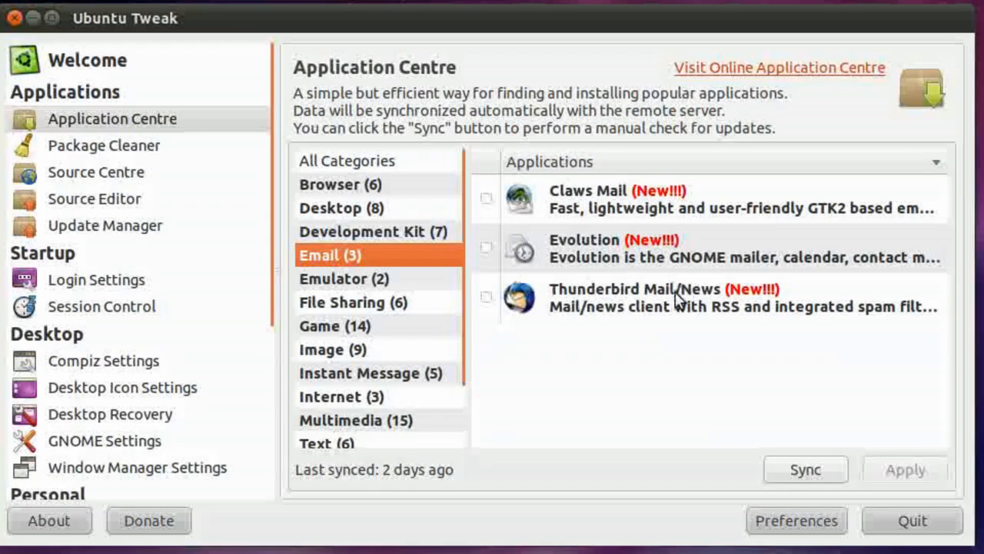
scroll(412, 393, "down", 1)
left_click(361, 328)
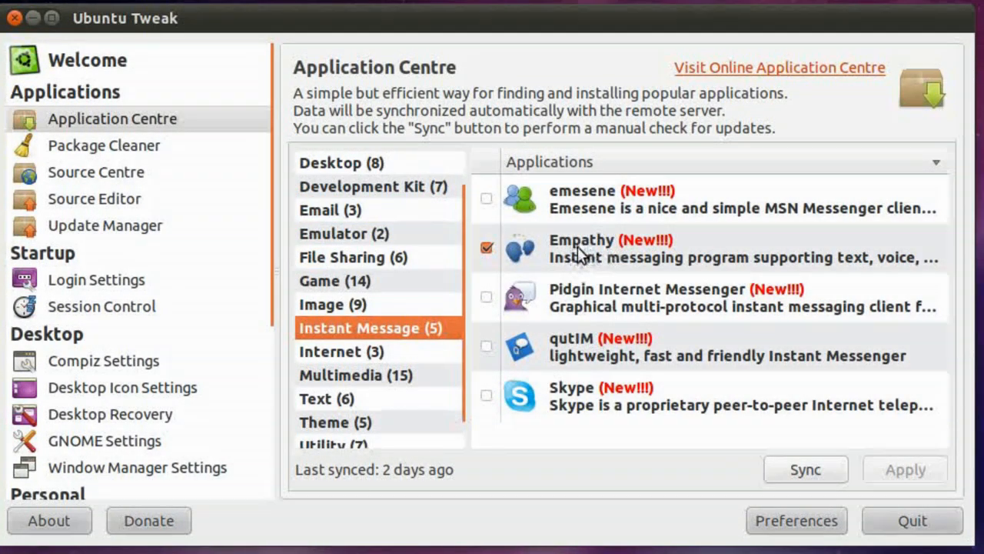
scroll(356, 412, "down", 1)
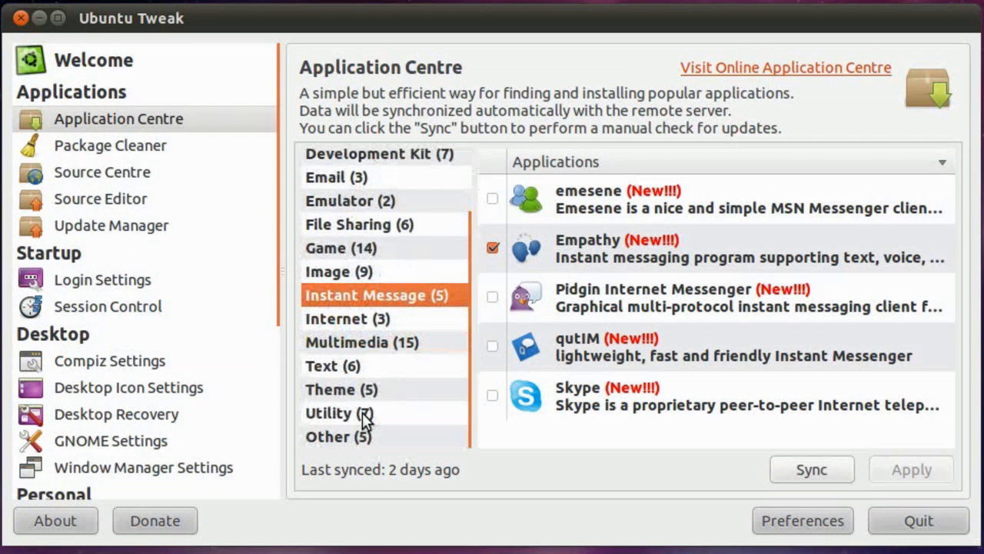
left_click(347, 418)
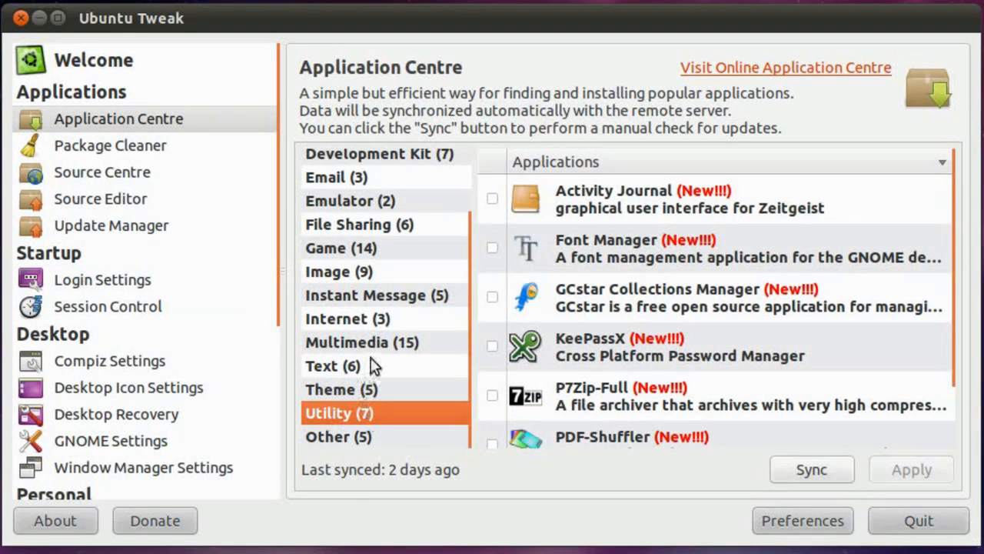
- View the Package Cleaner page, then open the Source Centre and decline the source data update
left_click(157, 145)
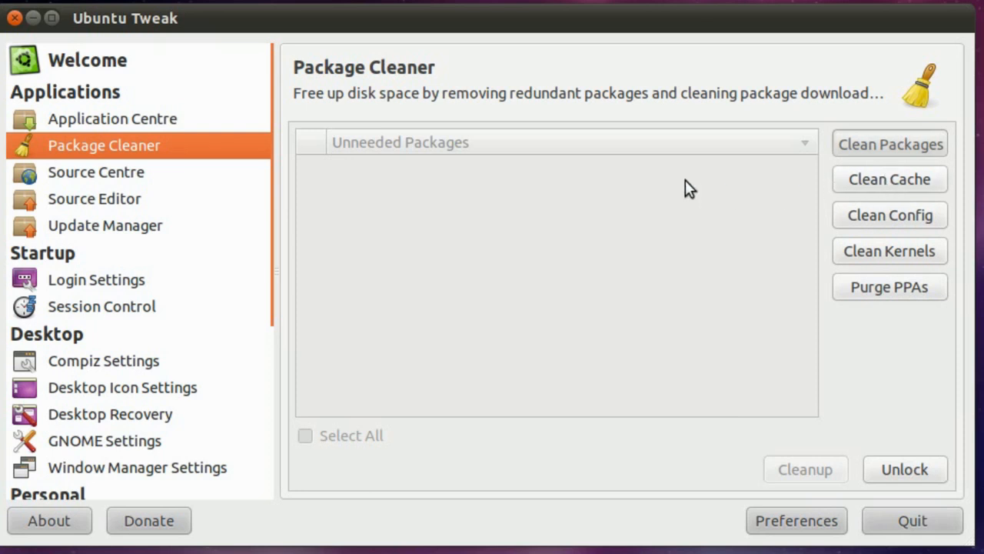
left_click(88, 176)
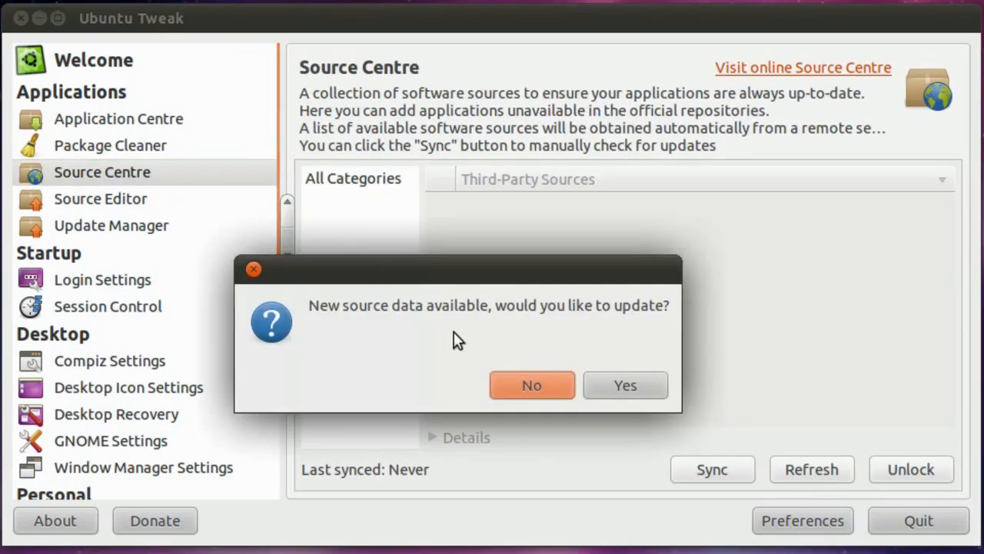
left_click(516, 386)
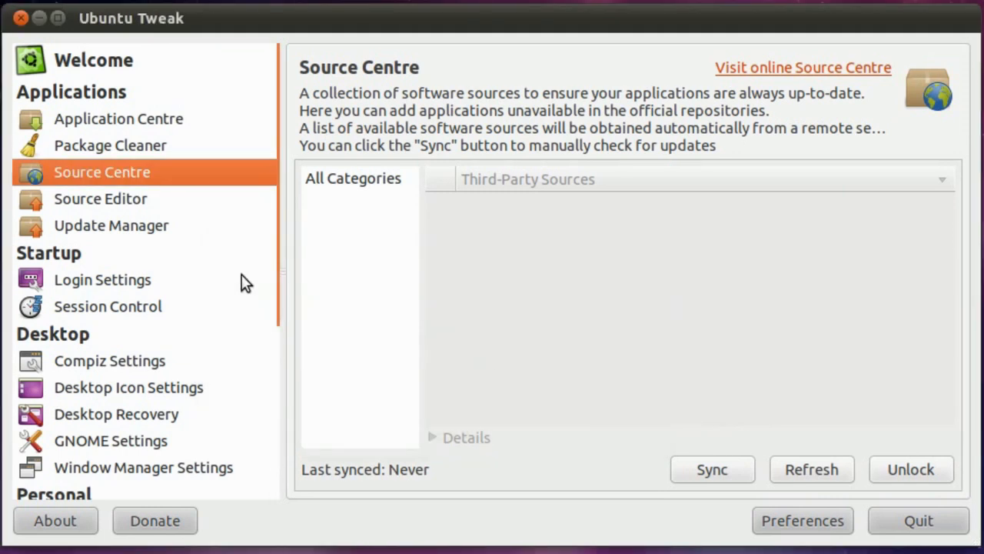
- Open the Source Editor and view the contents of google-chrome.list and ackondro-tibesti-natty.list
left_click(123, 201)
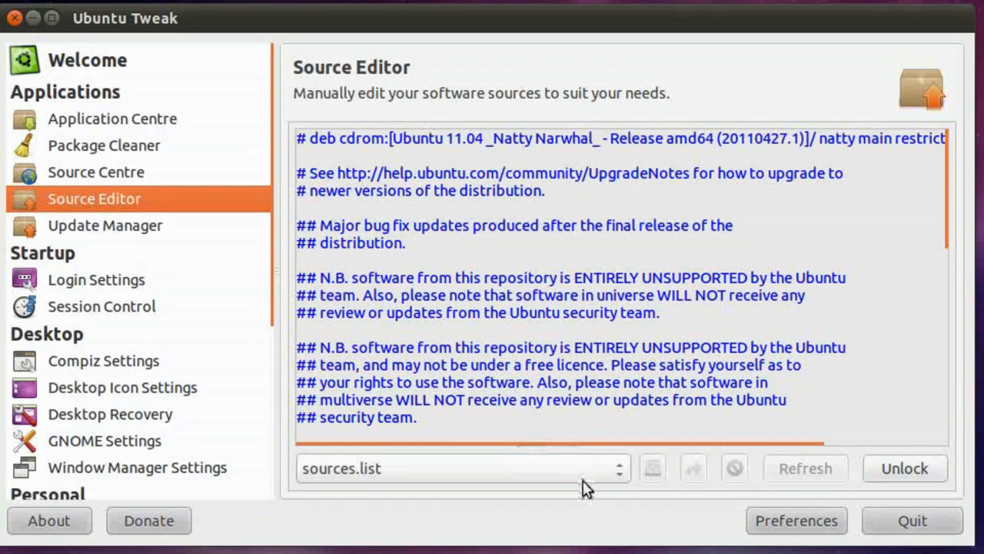
mouse_move(532, 438)
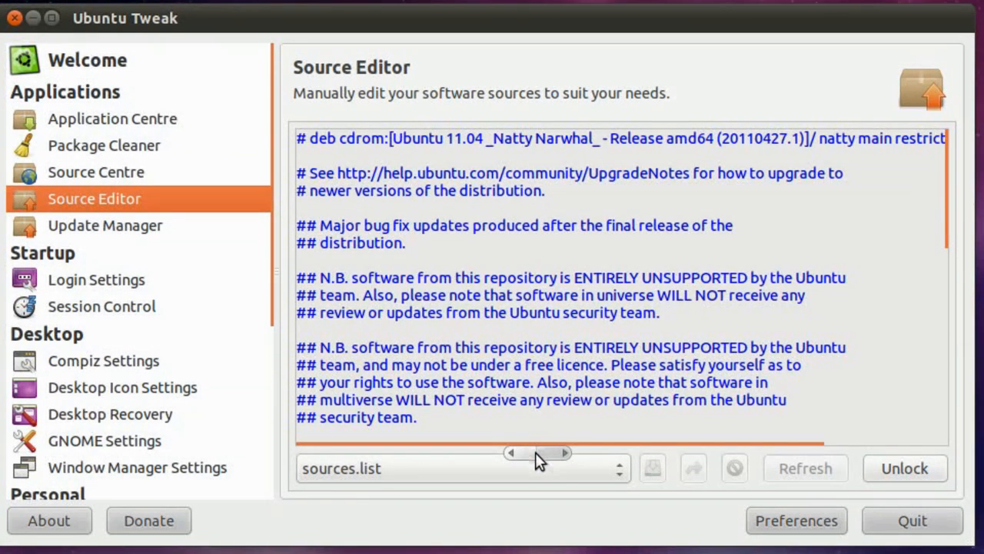
left_click_drag(529, 450, 378, 453)
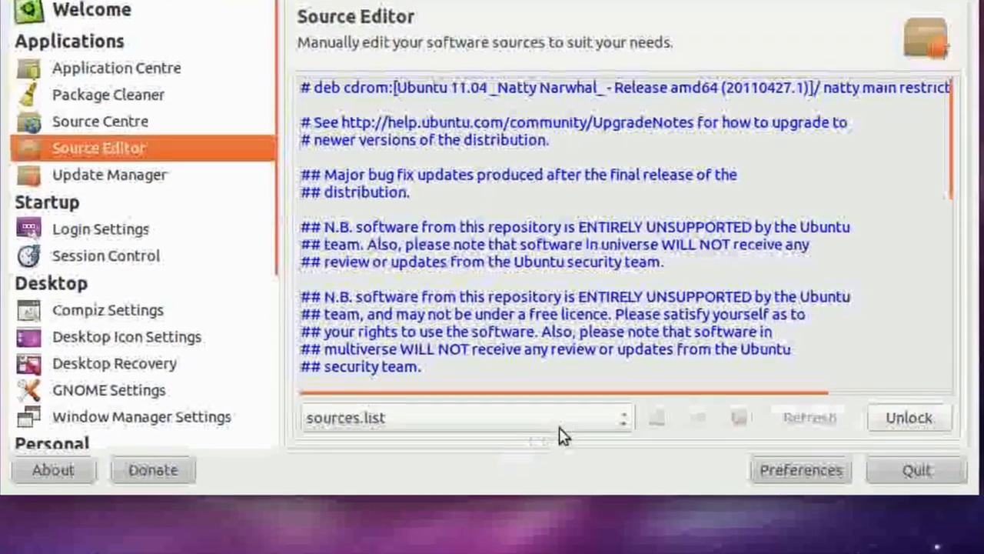
left_click(564, 469)
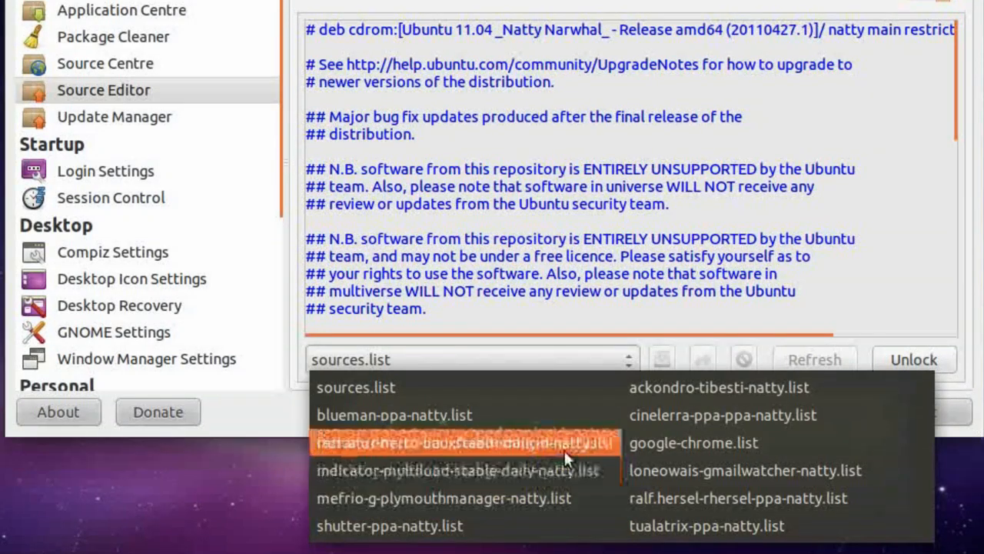
left_click(650, 444)
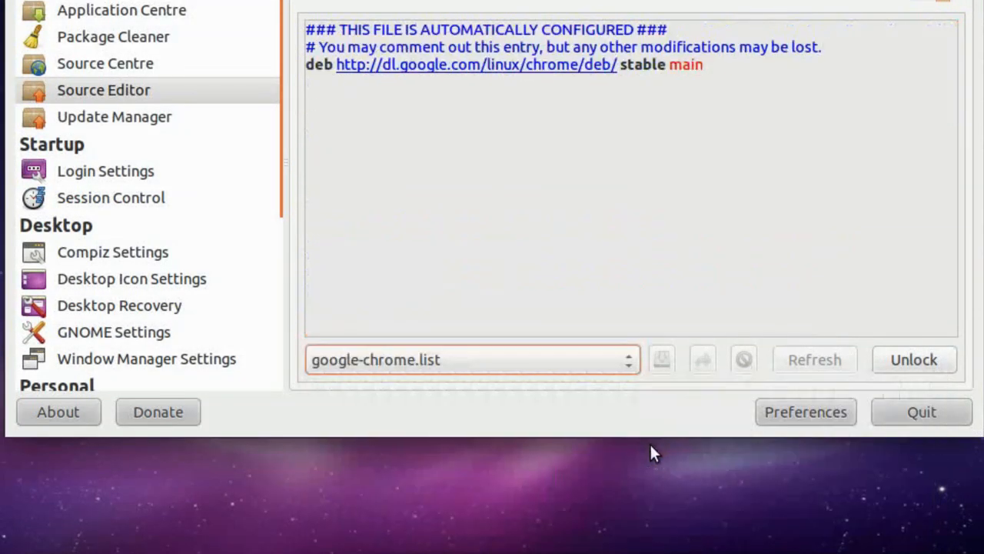
left_click(639, 360)
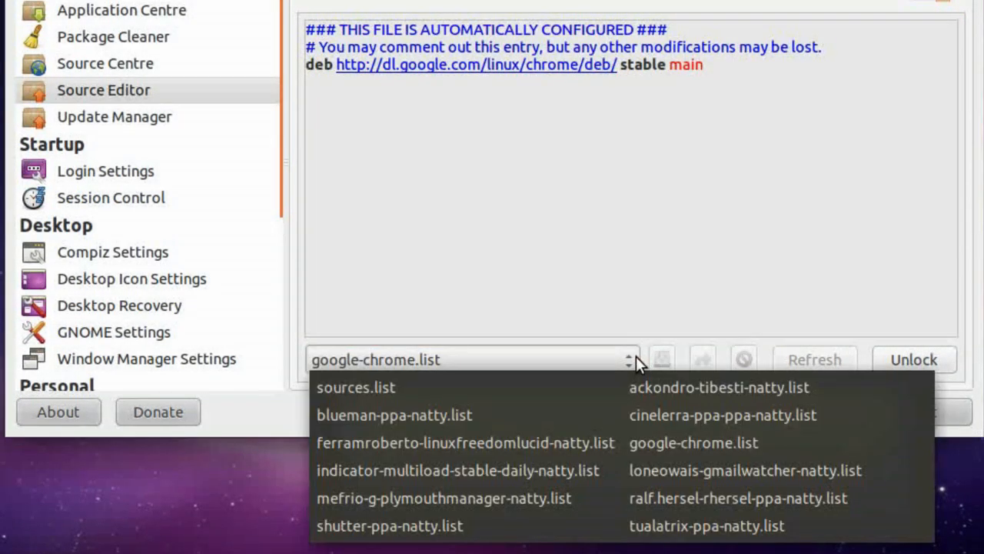
left_click(680, 391)
left_click(578, 359)
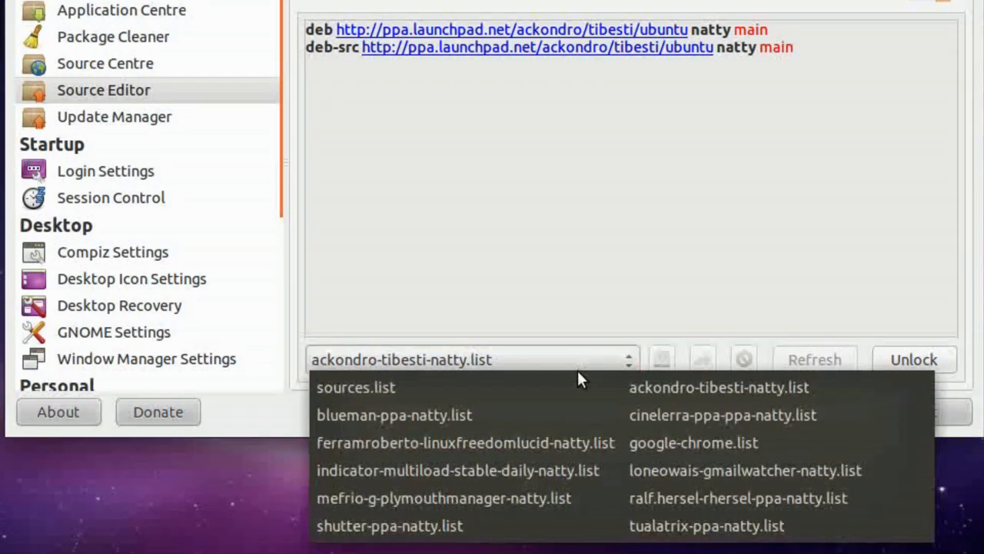
left_click(624, 388)
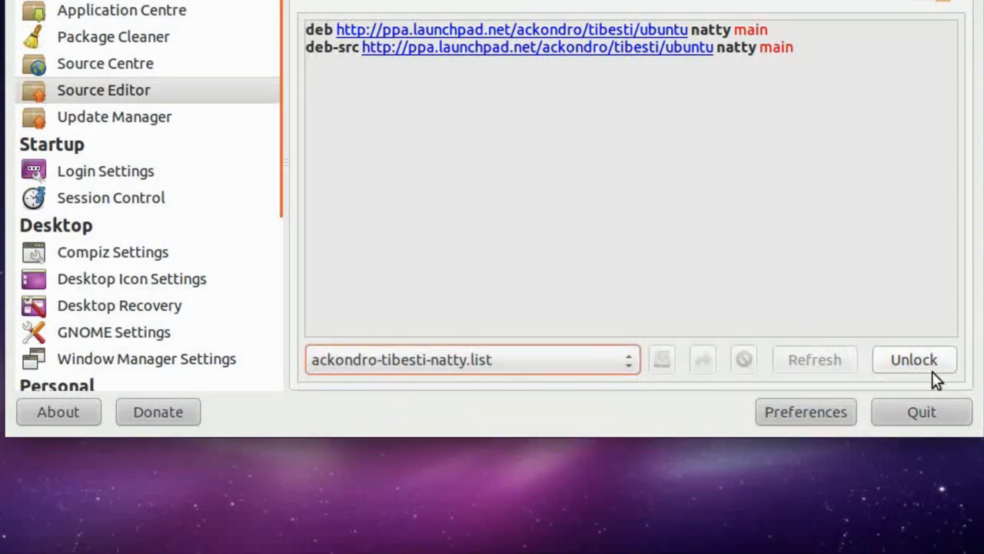
- Unlock the Source Editor for editing by entering the account password
left_click(931, 372)
type("********")
key("Return")
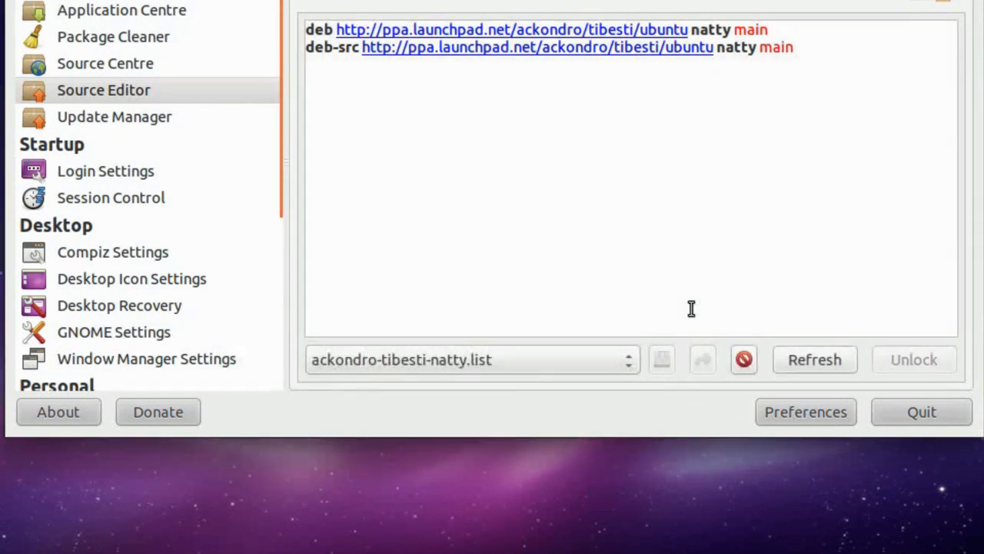
- Switch to the linuxfreedomlucid source list, start deleting it and decline the deletion confirmation
left_click(587, 360)
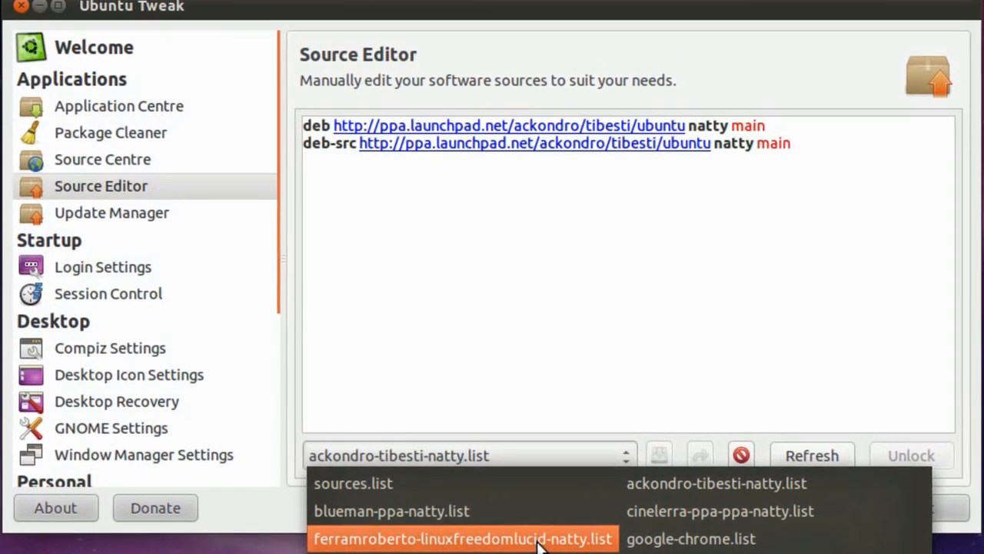
left_click(537, 501)
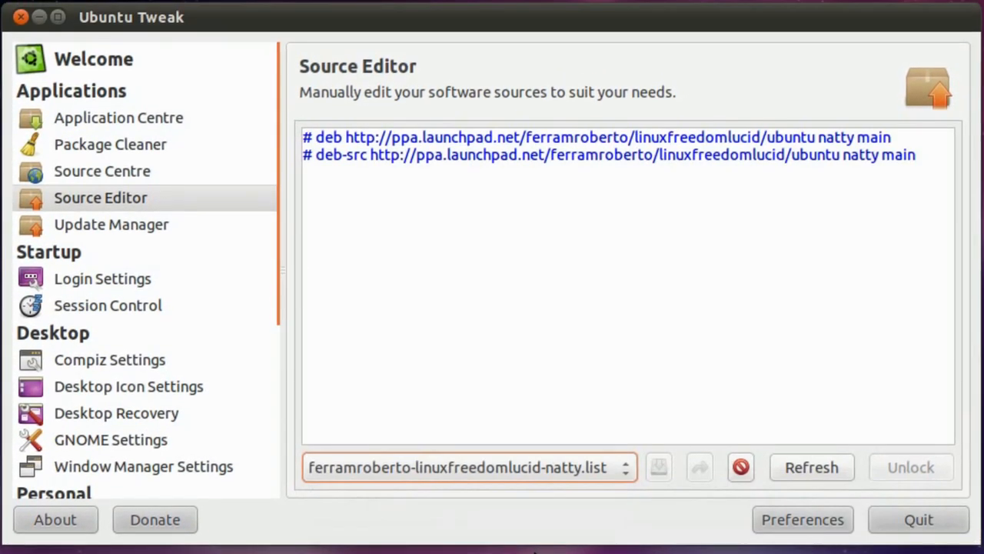
left_click(741, 467)
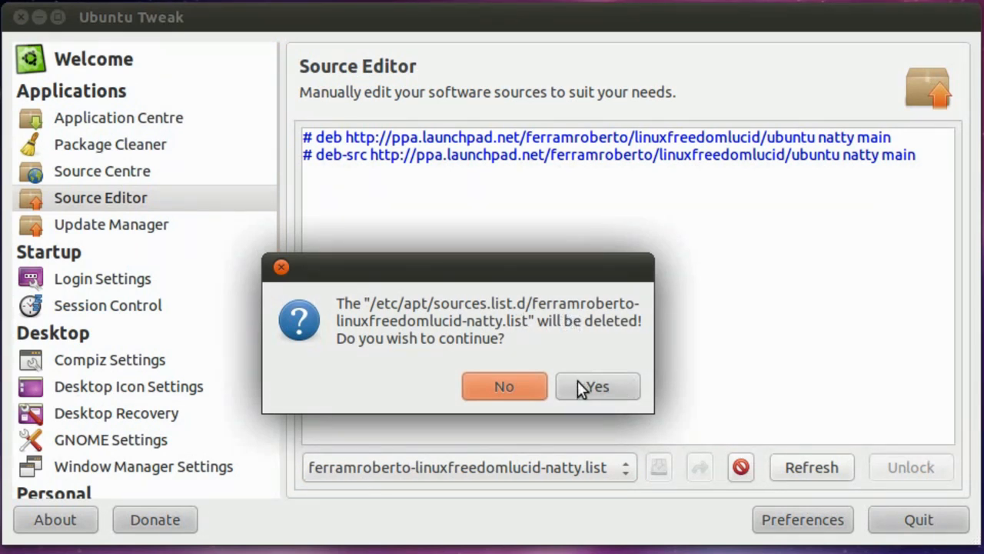
left_click(530, 382)
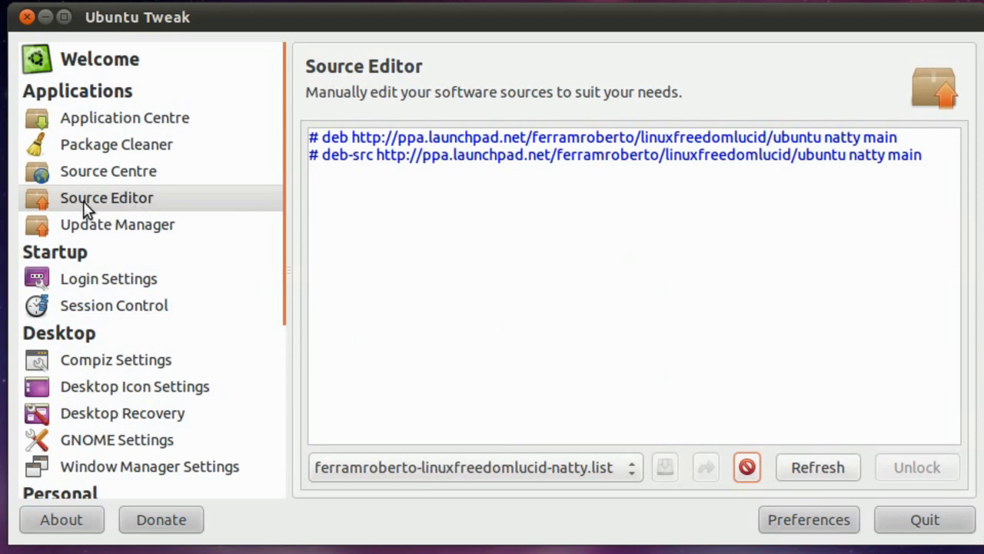
- View the Update Manager page, then open Login Settings and unlock its options for editing
left_click(138, 226)
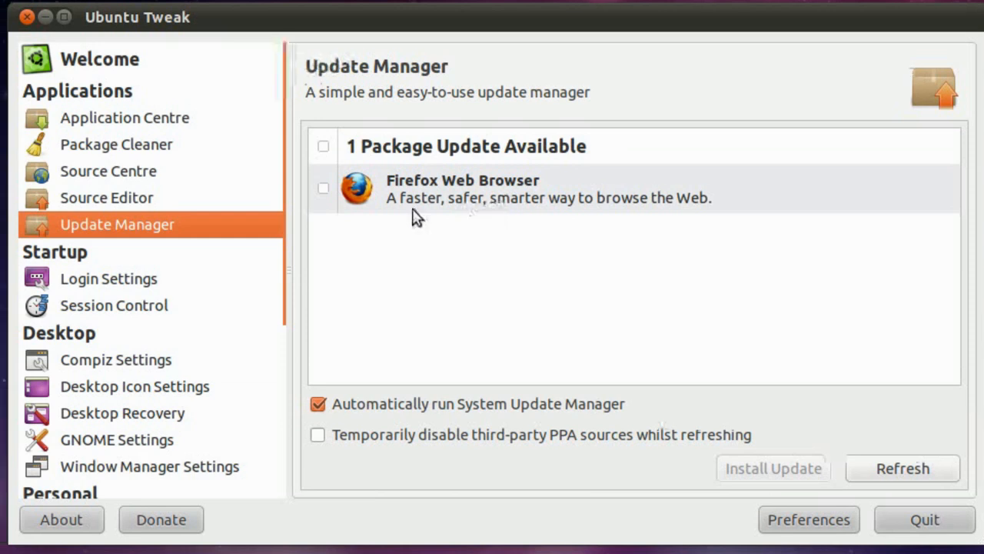
left_click(140, 281)
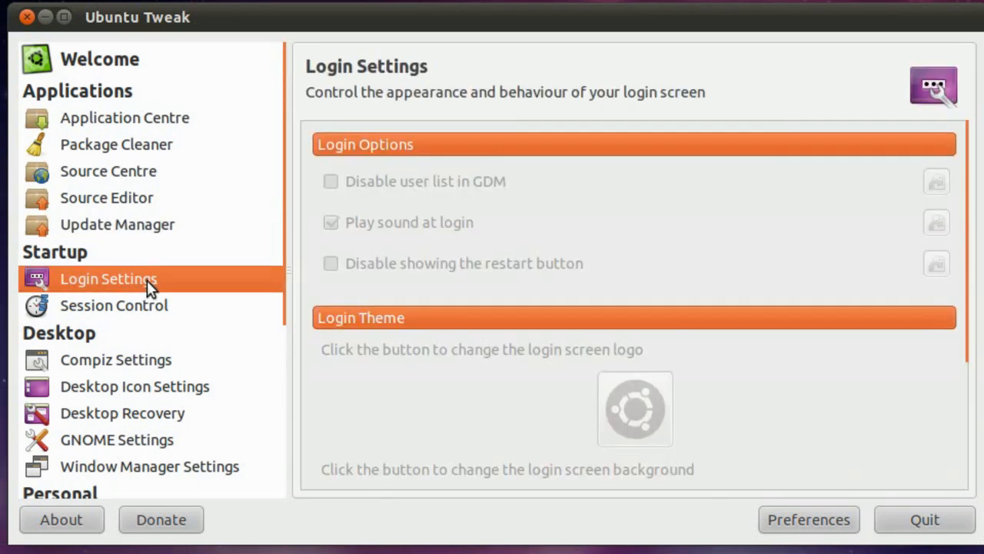
scroll(809, 341, "down", 5)
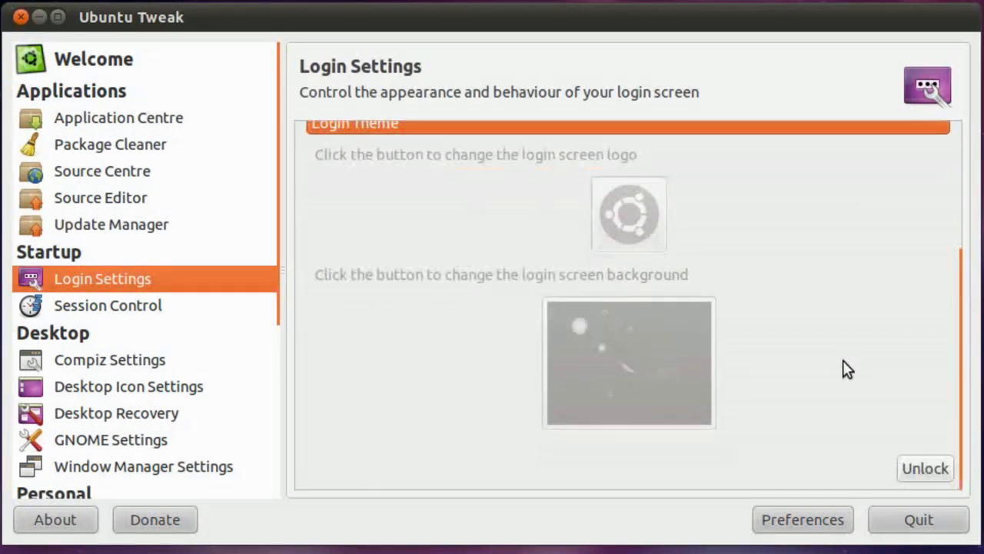
left_click(925, 468)
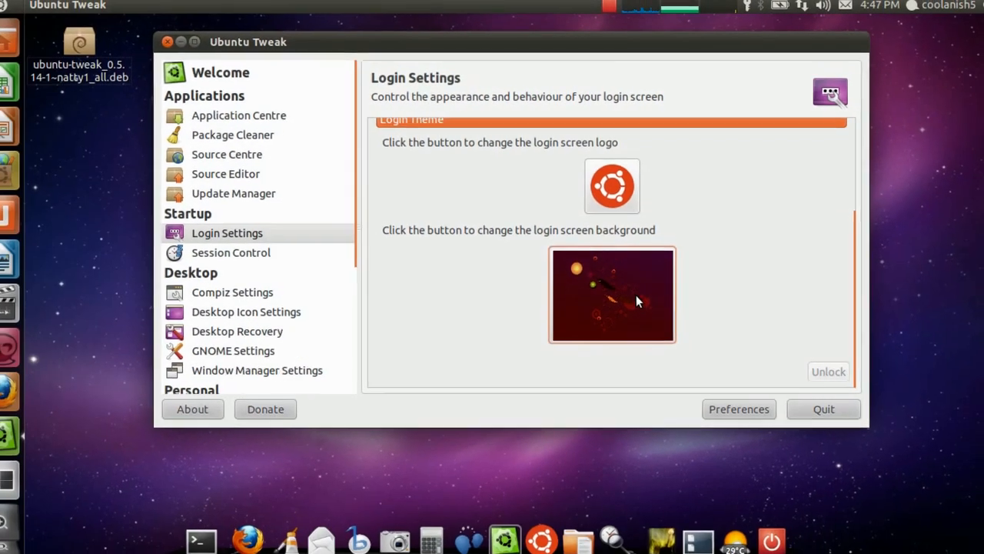
- Browse the available login screen background images and choose Tri_Narwhal_by_momez.jpg
left_click(673, 360)
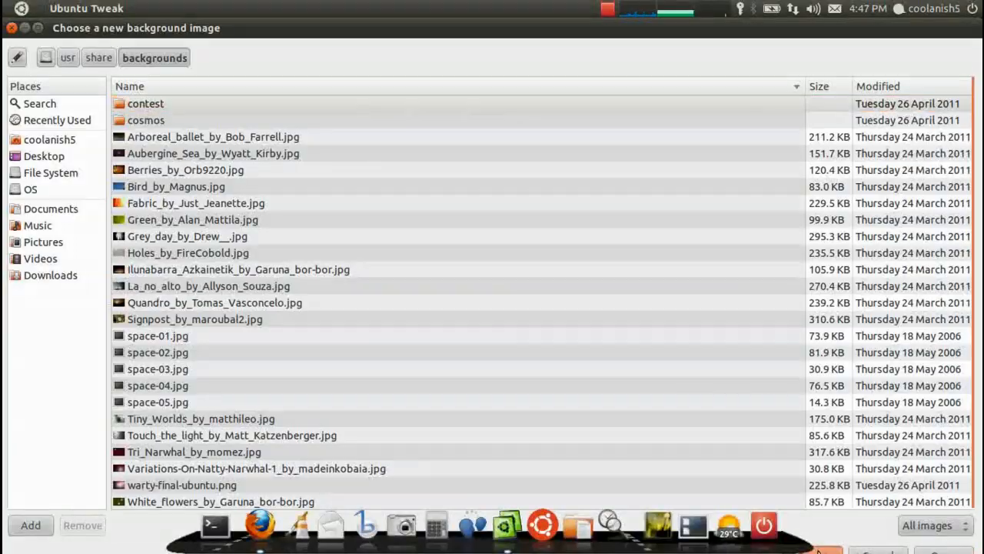
left_click(901, 547)
left_click(645, 290)
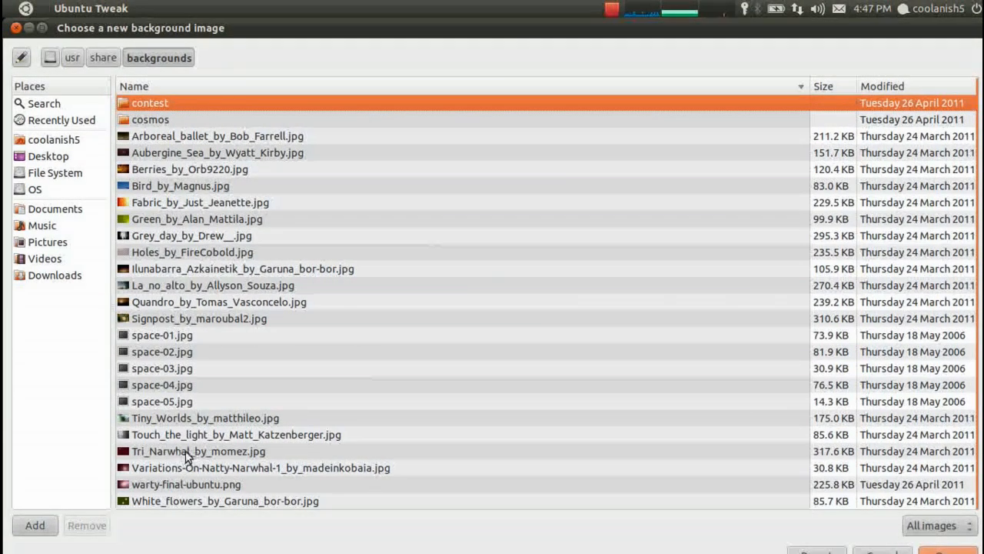
left_click(183, 451)
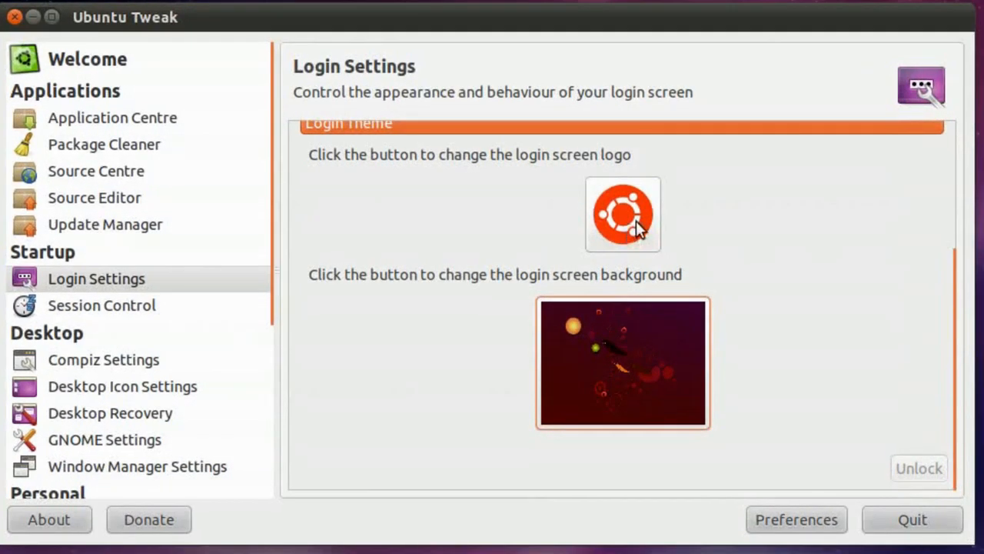
- Disable Play sound at login in the login options and enable it again
scroll(654, 231, "up", 4)
scroll(624, 401, "up", 1)
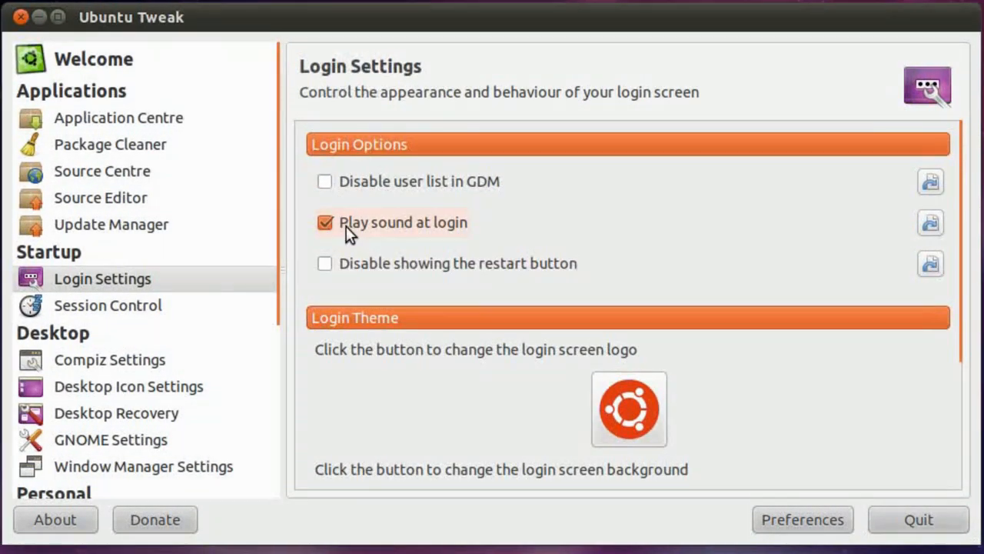
left_click(325, 224)
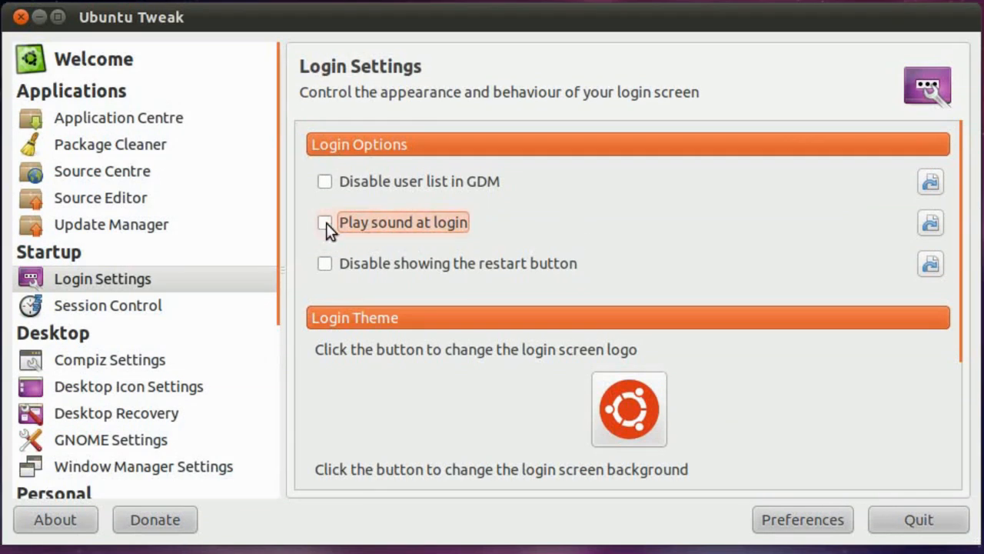
left_click(324, 223)
- View the Session Control page, then open the Compiz Settings page
left_click(153, 311)
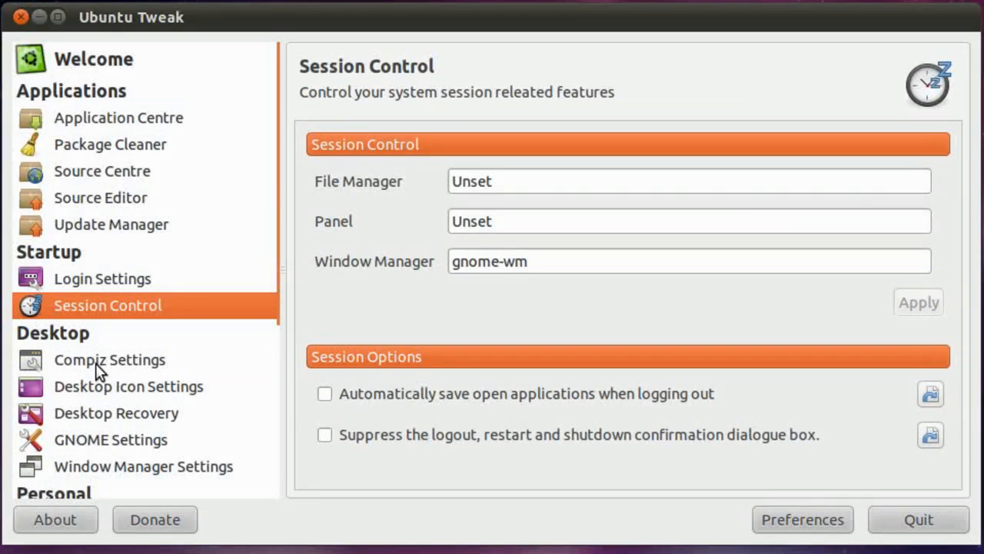
left_click(96, 363)
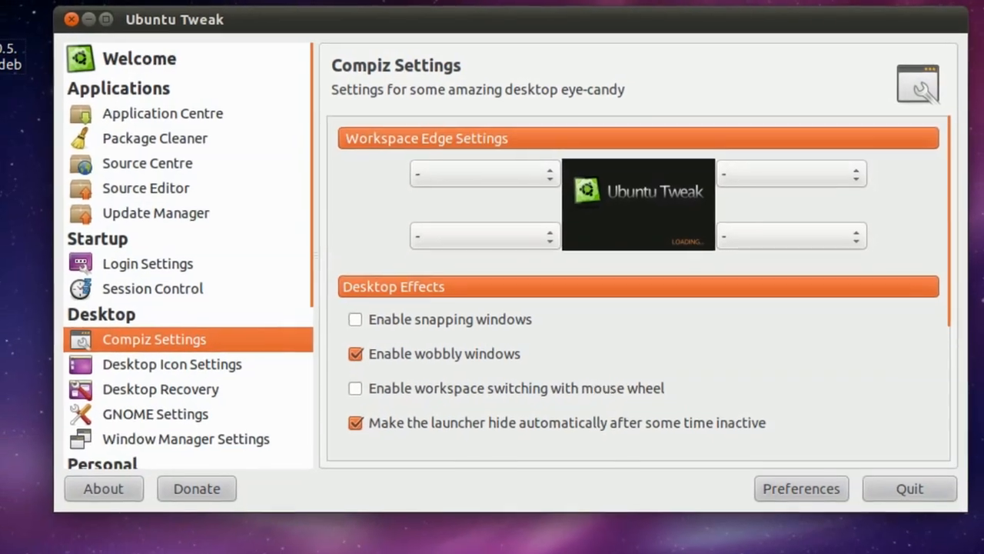
- Search the system applications for "compi" and launch CompizConfig Settings Manager
left_click(9, 6)
type("comp")
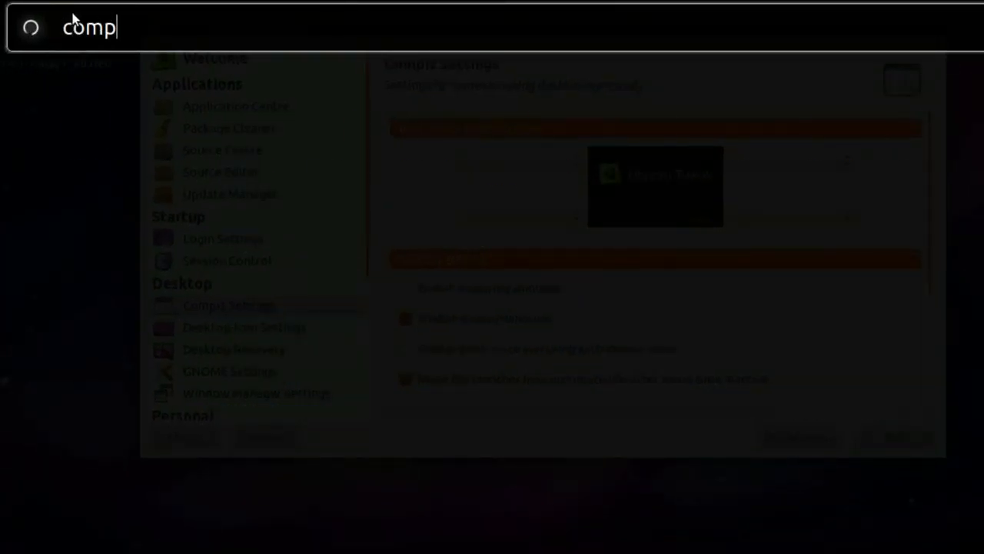
type("i")
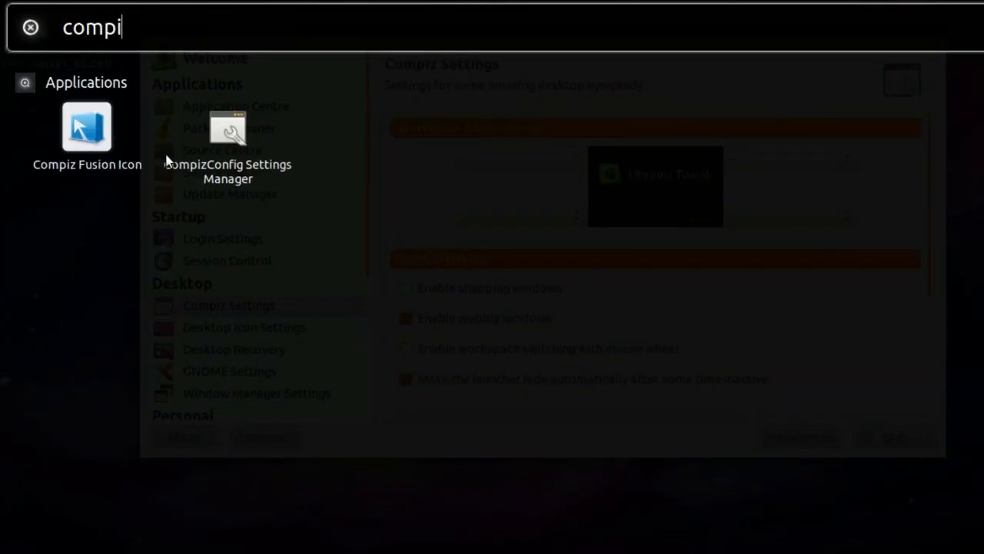
left_click(231, 138)
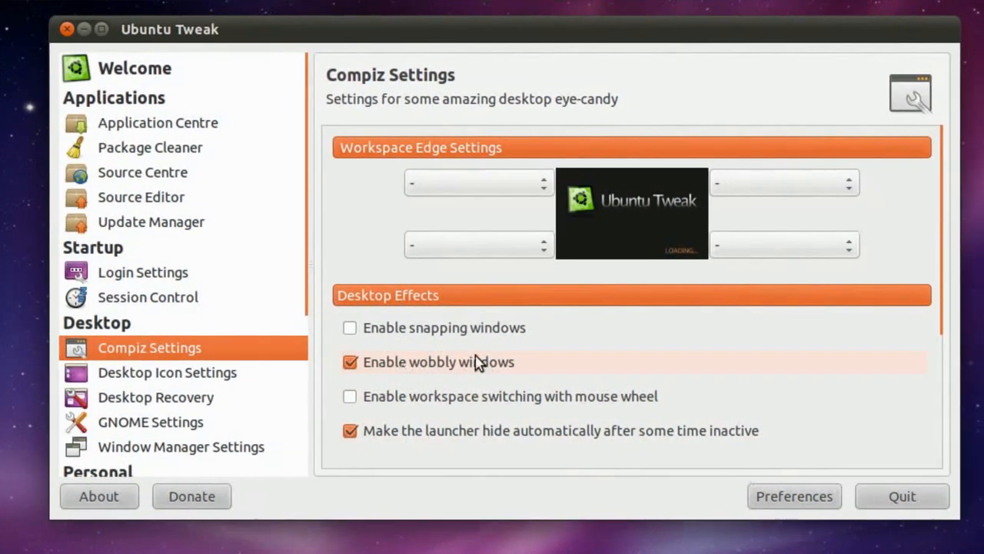
- Move the Ubuntu Tweak window slightly to demonstrate wobbly windows, and review the desktop, menu and extension options in Compiz Settings
mouse_move(508, 31)
left_mouse_down()
mouse_move(595, 35)
mouse_move(517, 32)
left_mouse_up()
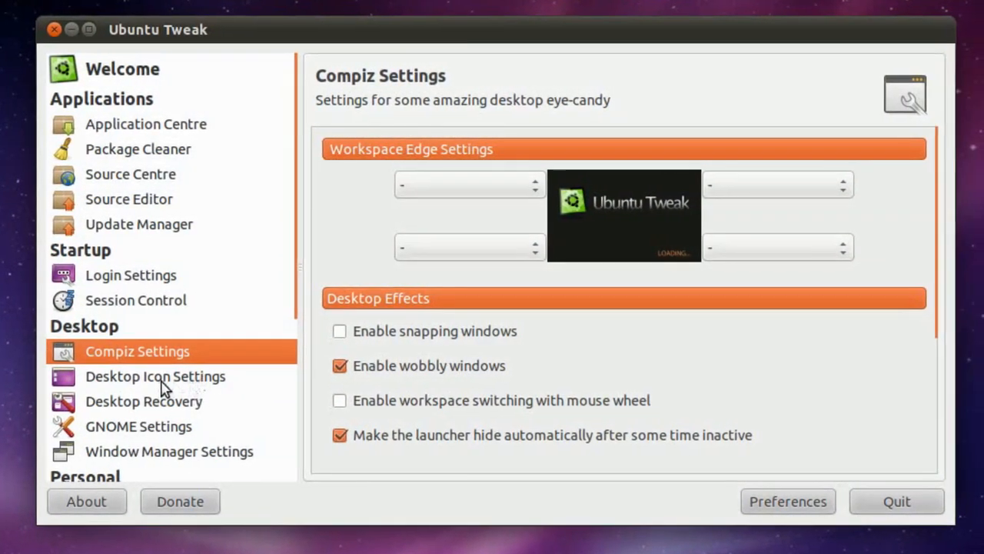
scroll(641, 369, "down", 4)
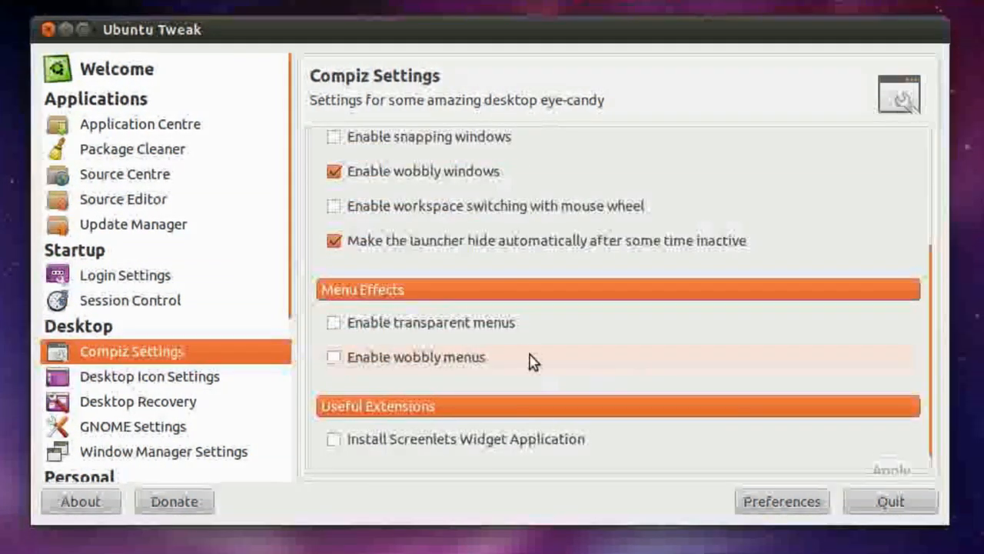
scroll(538, 357, "up", 4)
scroll(537, 304, "up", 2)
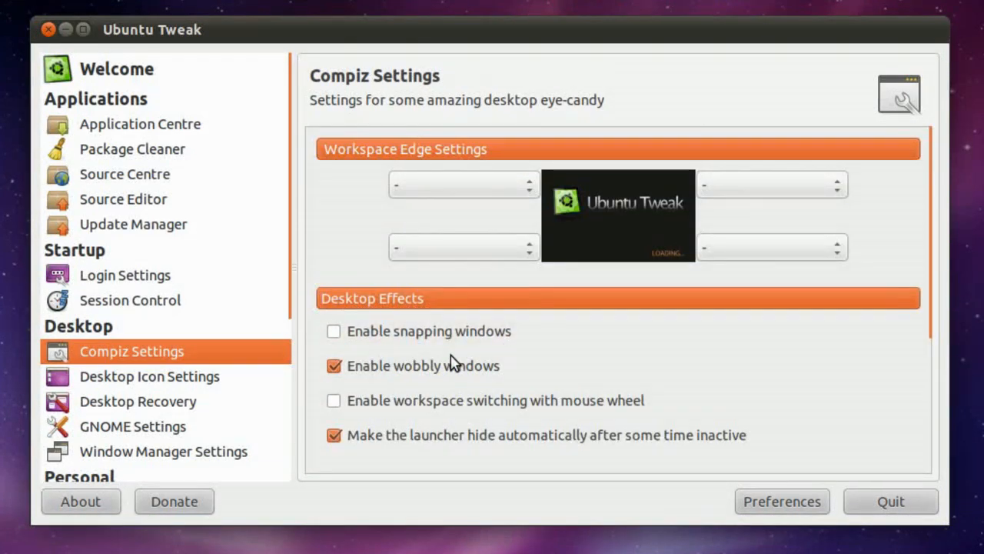
- Open Desktop Icon Settings, turn on the "Computer" desktop icon and turn it off again
left_click(212, 376)
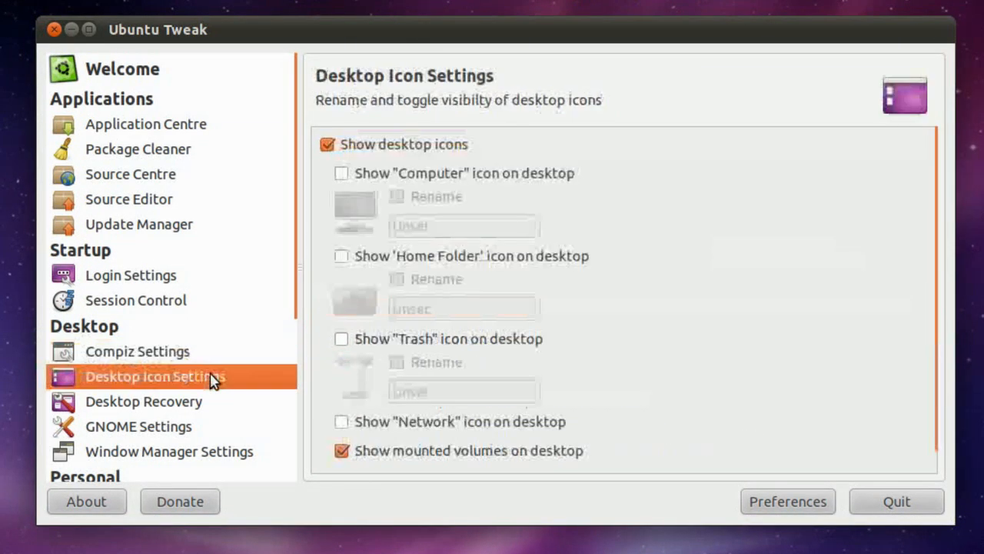
left_click(340, 173)
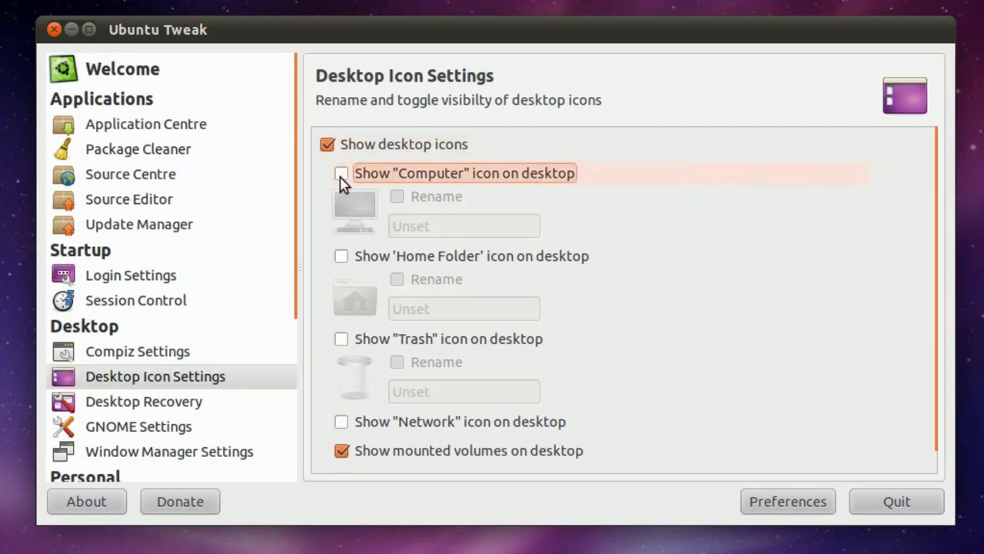
left_click(341, 175)
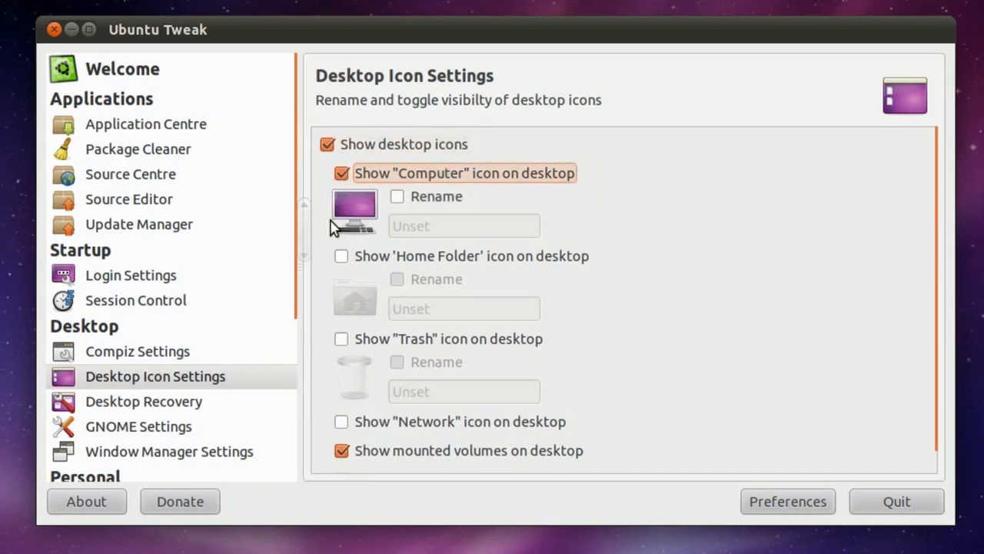
left_click(342, 175)
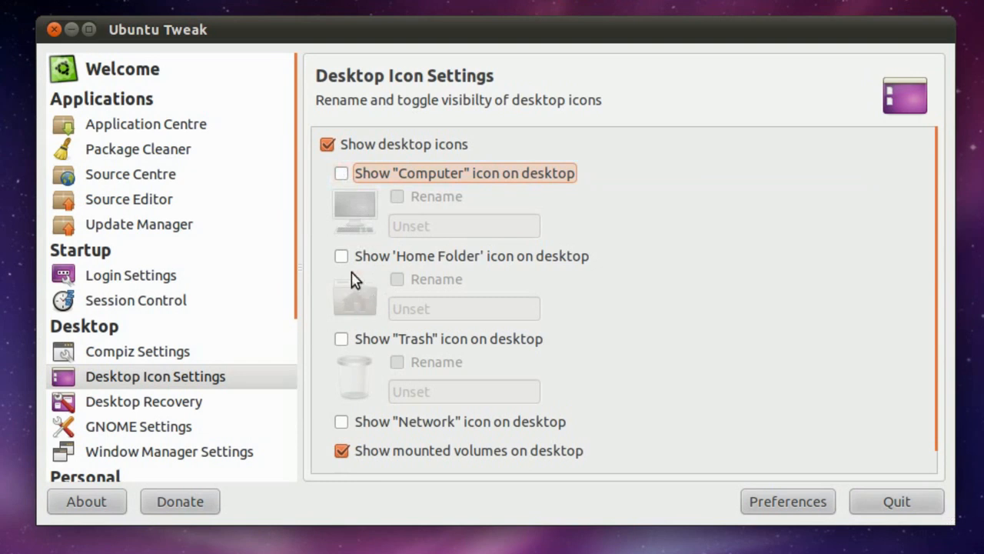
- Turn on the "Trash" desktop icon with its Rename option, then turn both off again
left_click(342, 340)
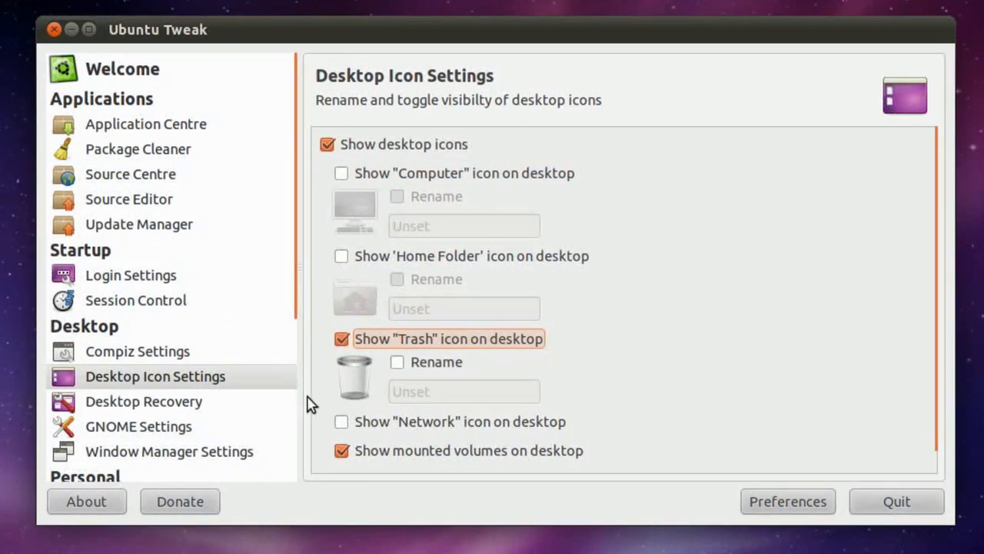
left_click(397, 363)
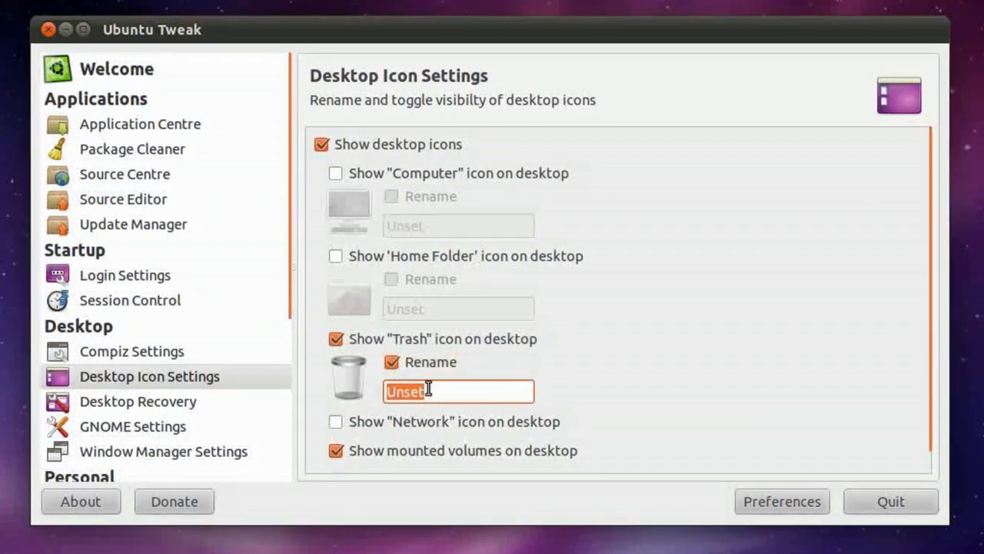
left_click(392, 362)
left_click(338, 339)
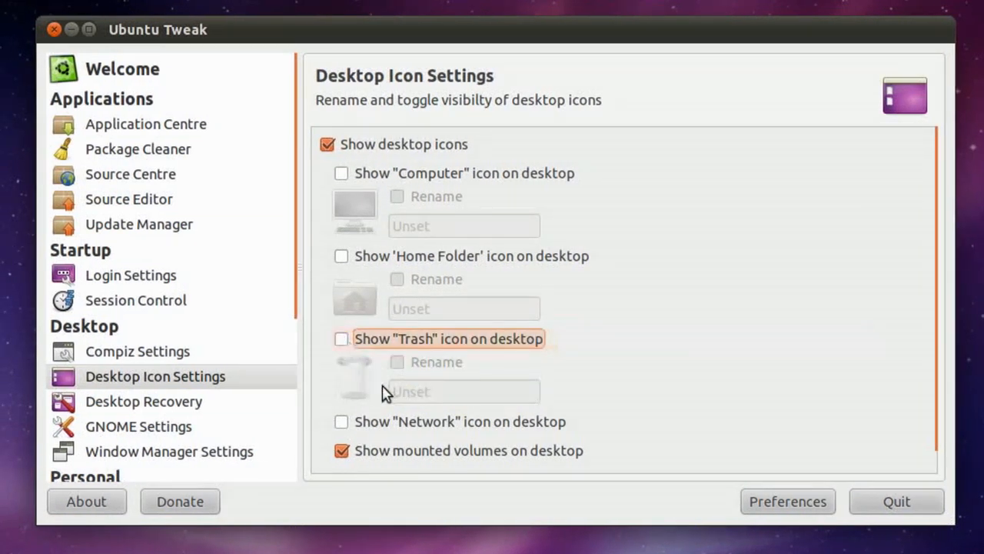
- Revisit the Desktop Recovery page, then open GNOME Settings
left_click(127, 410)
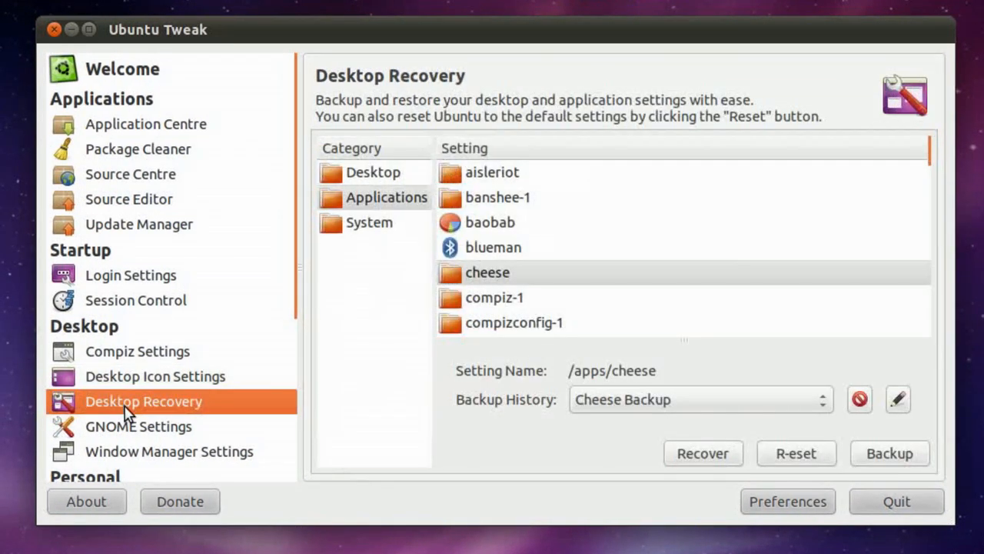
left_click(133, 437)
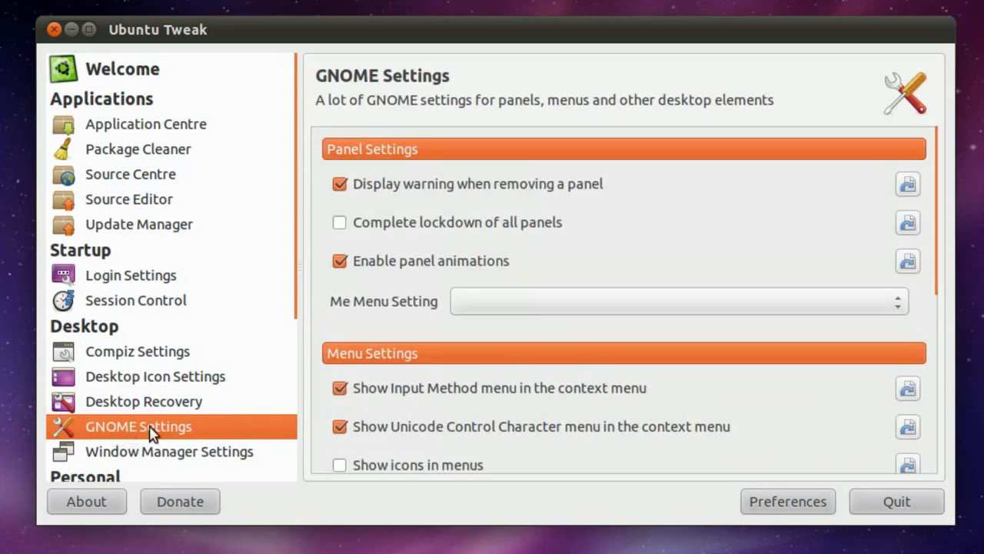
- Enable Show icons on buttons in the GNOME menu settings and disable it again
scroll(296, 318, "down", 1)
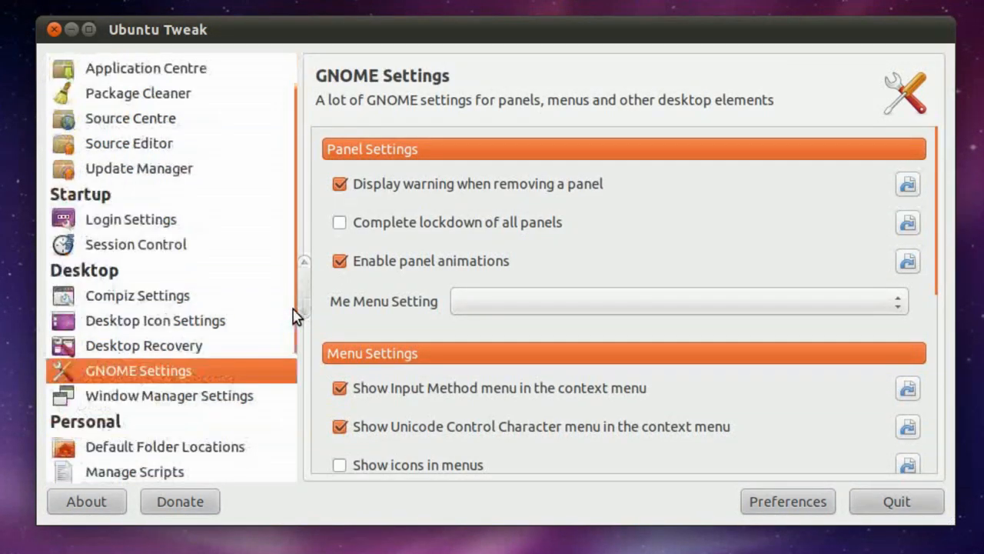
scroll(296, 318, "down", 3)
scroll(782, 206, "down", 5)
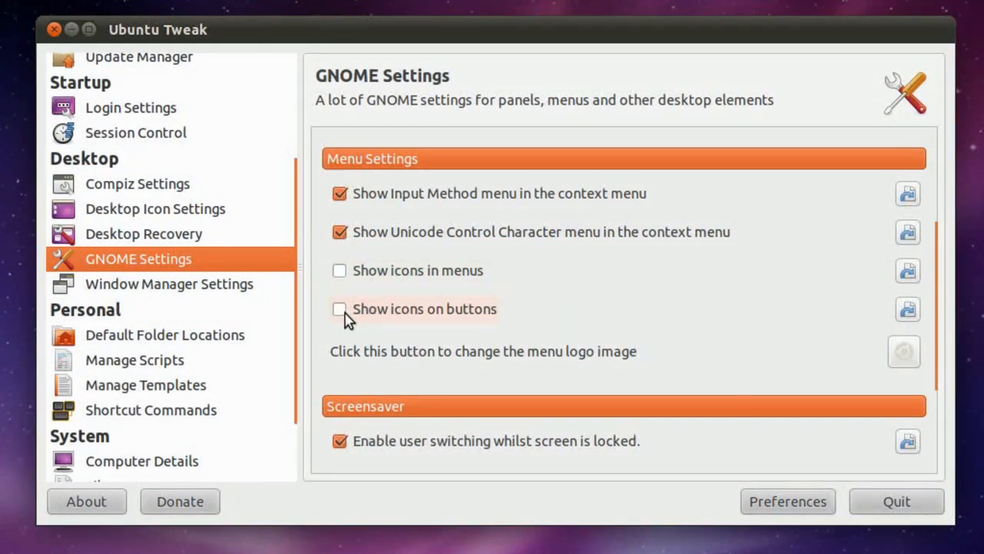
left_click(341, 311)
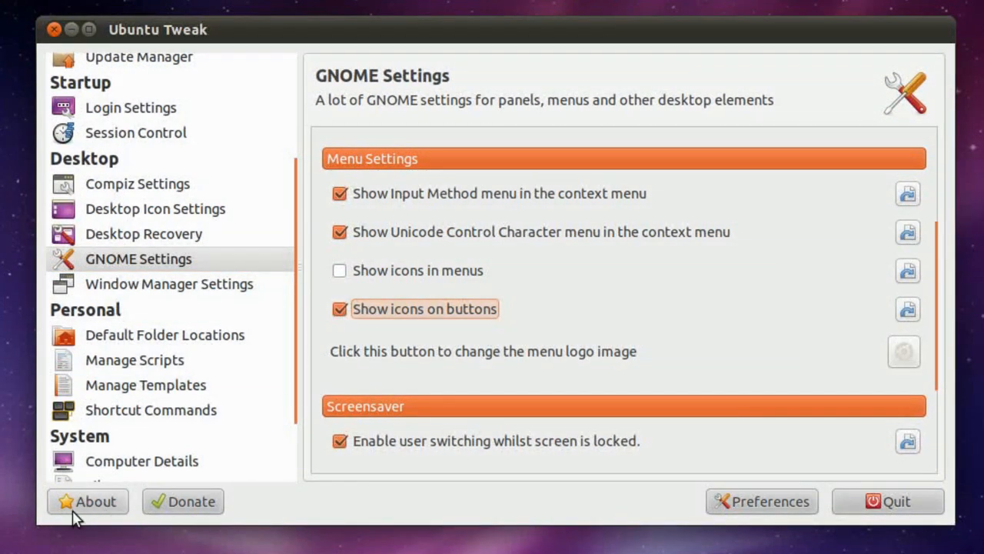
left_click(340, 310)
- In Window Manager Settings, enable the custom titlebar button layout and place Close between Minimise and Maximise
left_click(150, 288)
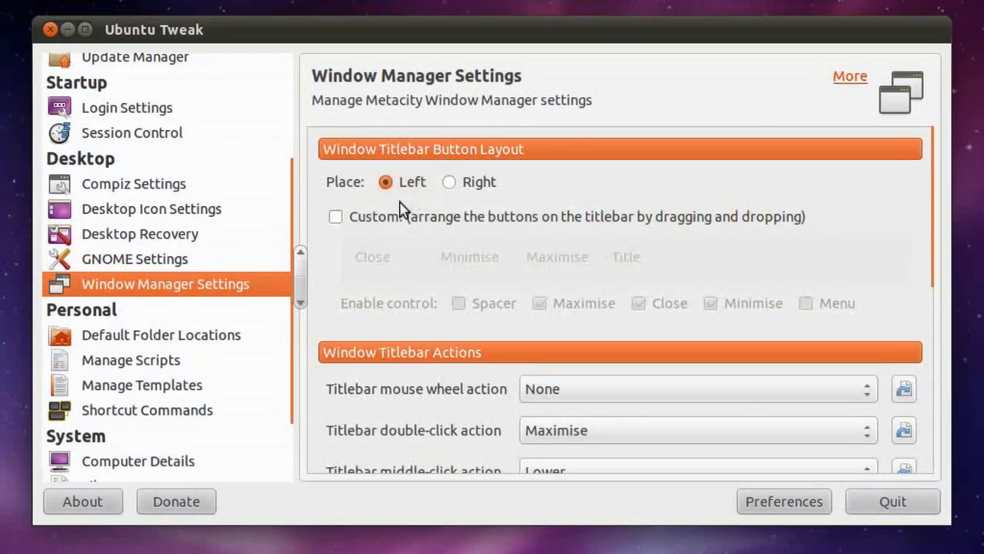
left_click(337, 220)
left_click(341, 221)
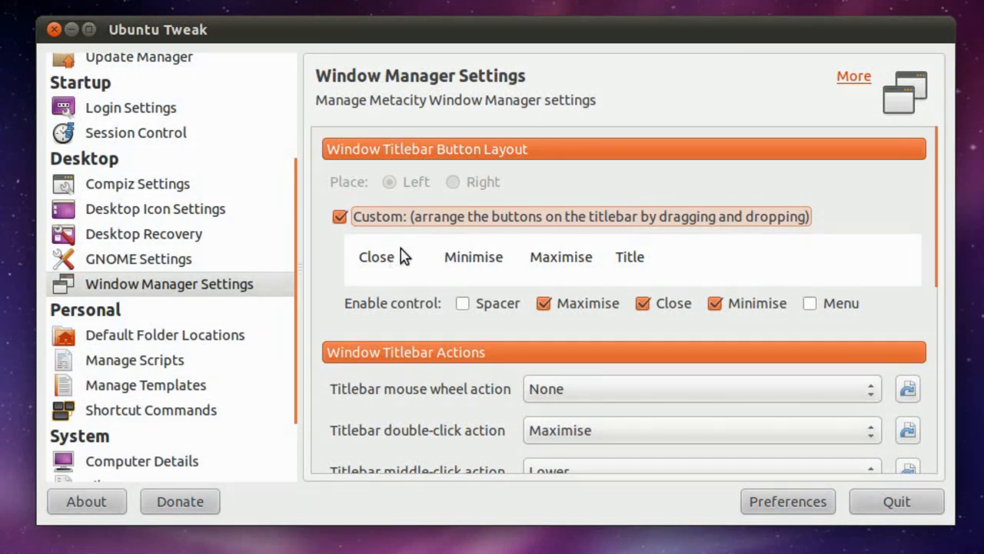
left_click_drag(391, 266, 425, 271)
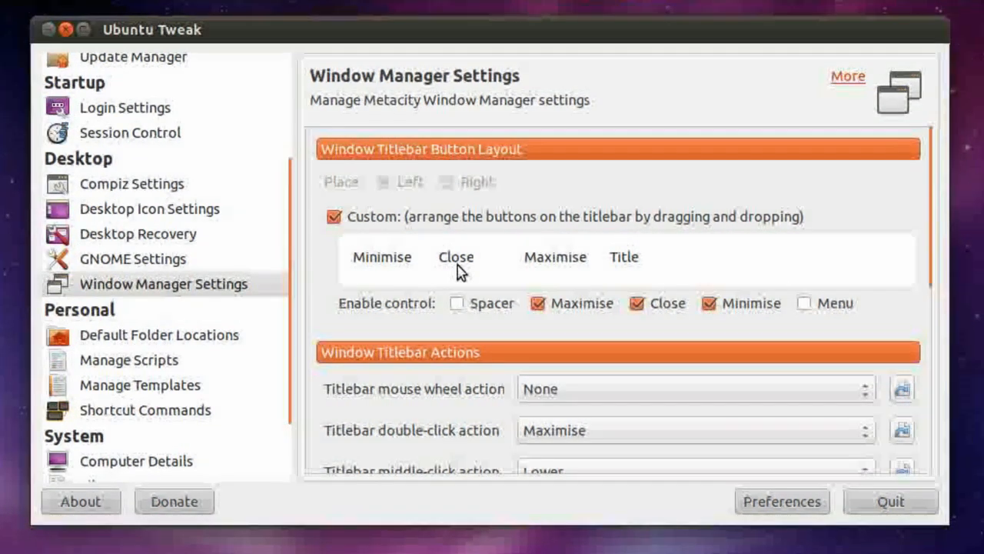
left_click_drag(455, 264, 444, 281)
- Set the titlebar mouse wheel action to Roll up
scroll(570, 294, "down", 3)
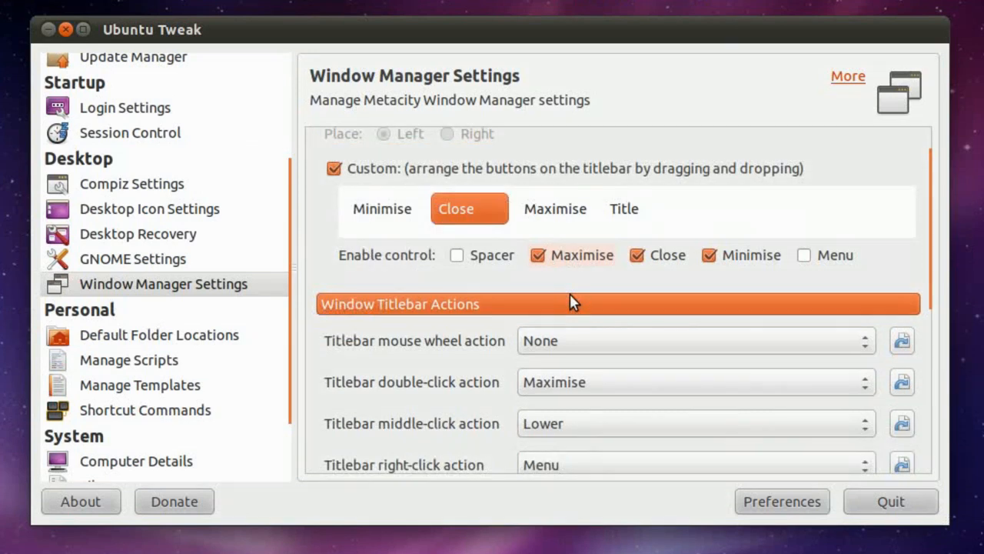
scroll(570, 294, "down", 1)
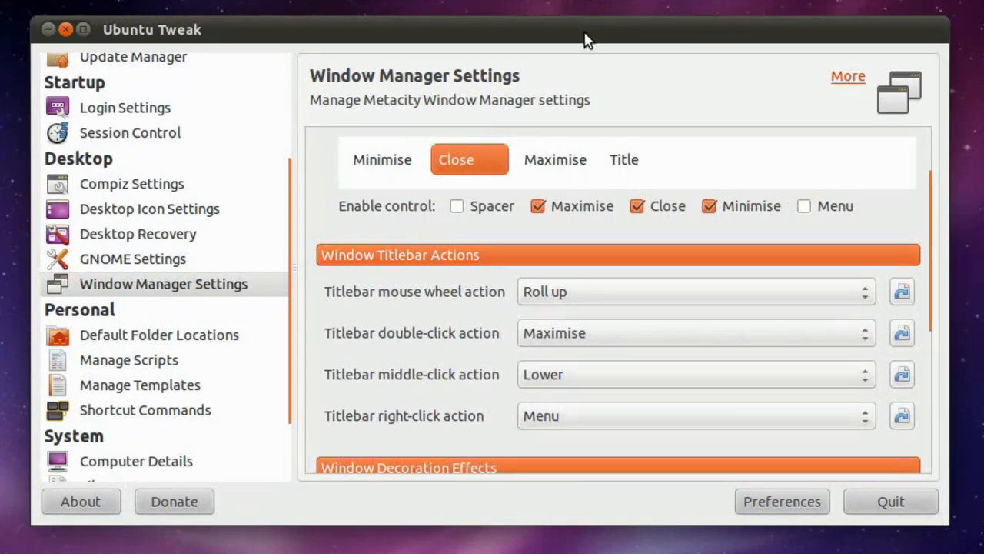
left_click(683, 290)
left_click(389, 314)
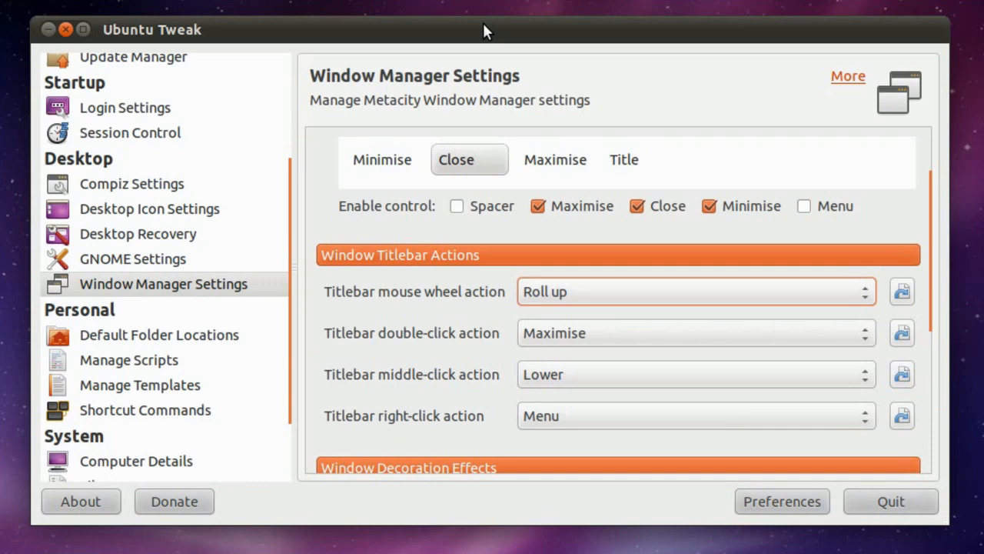
- Roll the window up and back down from its titlebar, and reset the titlebar mouse wheel action to None
scroll(485, 31, "up", 1)
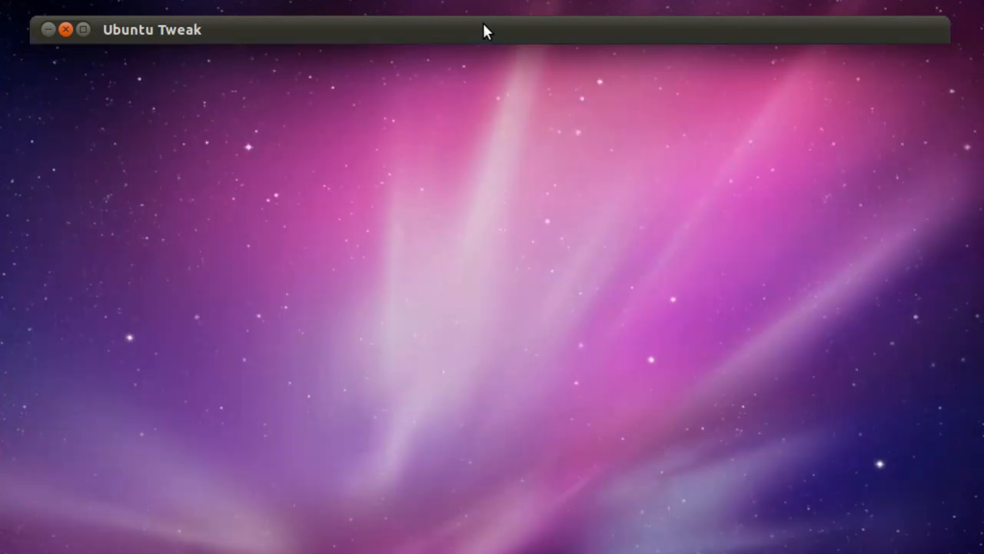
scroll(484, 24, "down", 1)
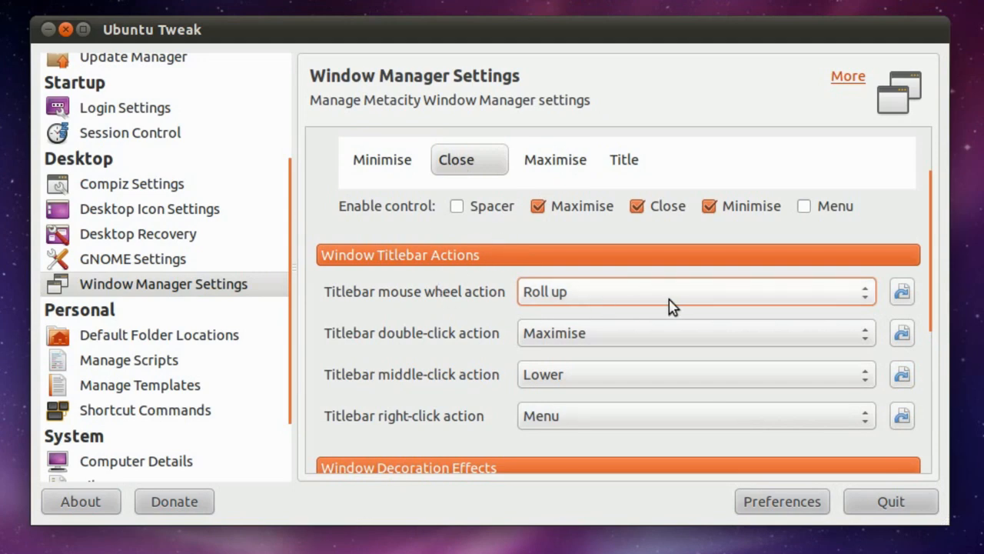
left_click(903, 295)
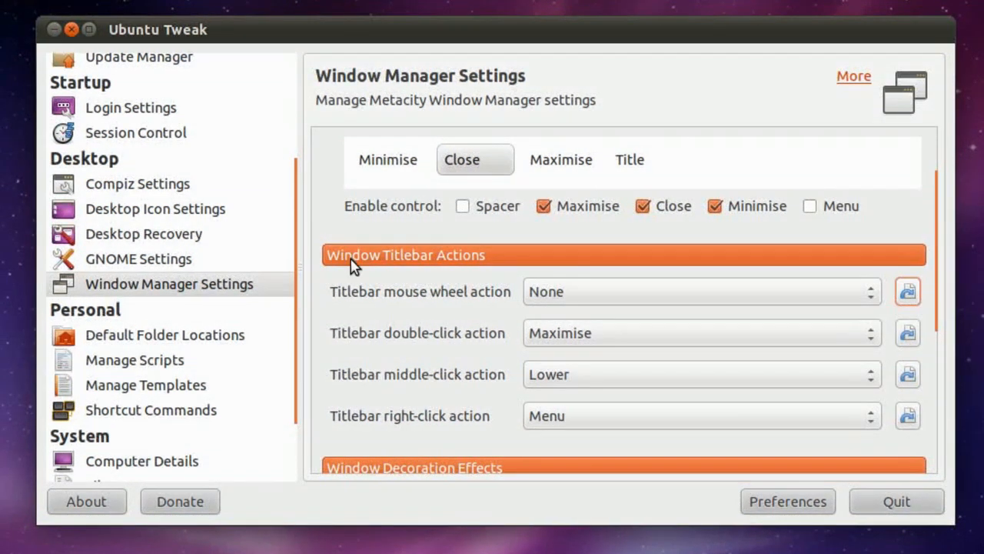
scroll(349, 258, "up", 1)
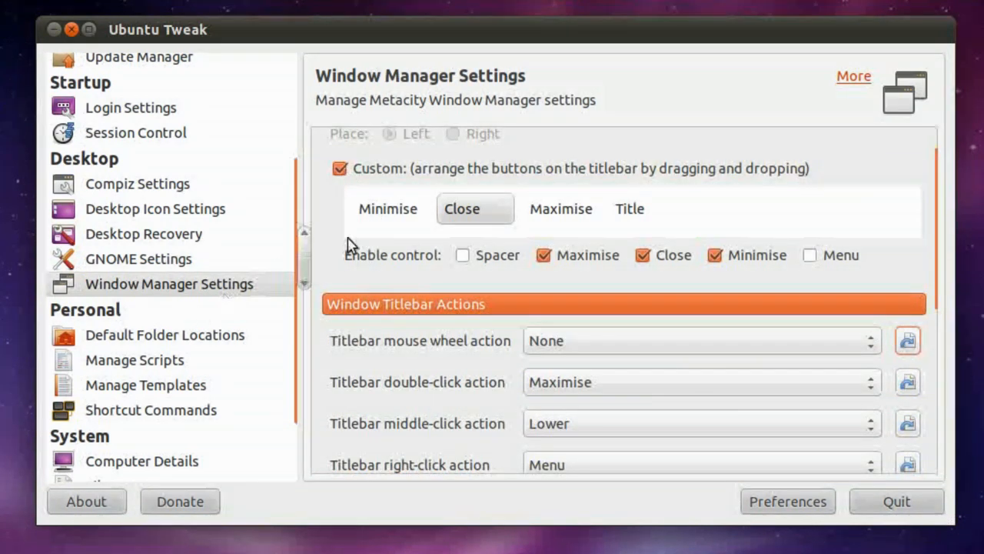
left_click(459, 209)
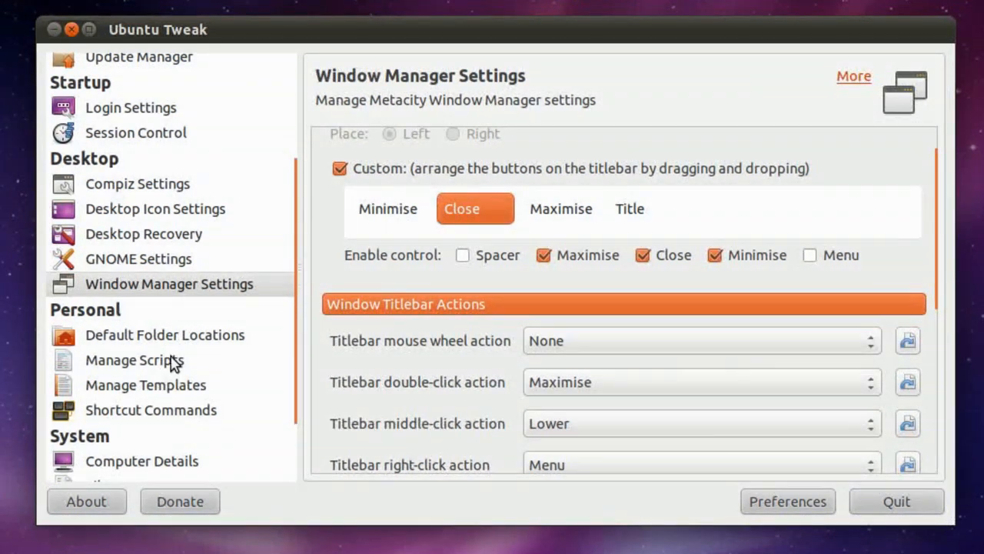
- View the Default Folder Locations, Computer Details, Power Manager Settings and Security Related pages, and minimise the window
left_click(187, 338)
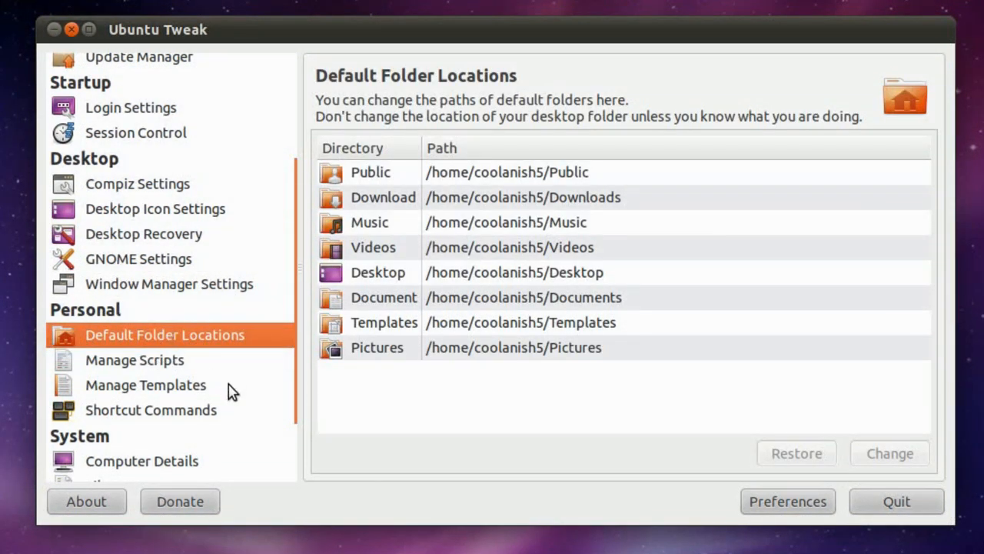
scroll(223, 392, "down", 3)
left_click(212, 369)
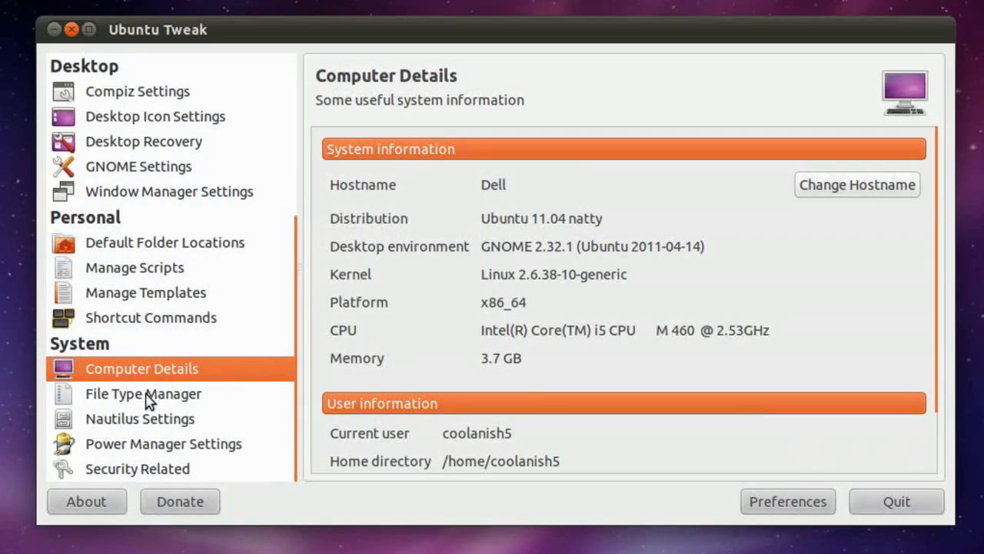
left_click(154, 452)
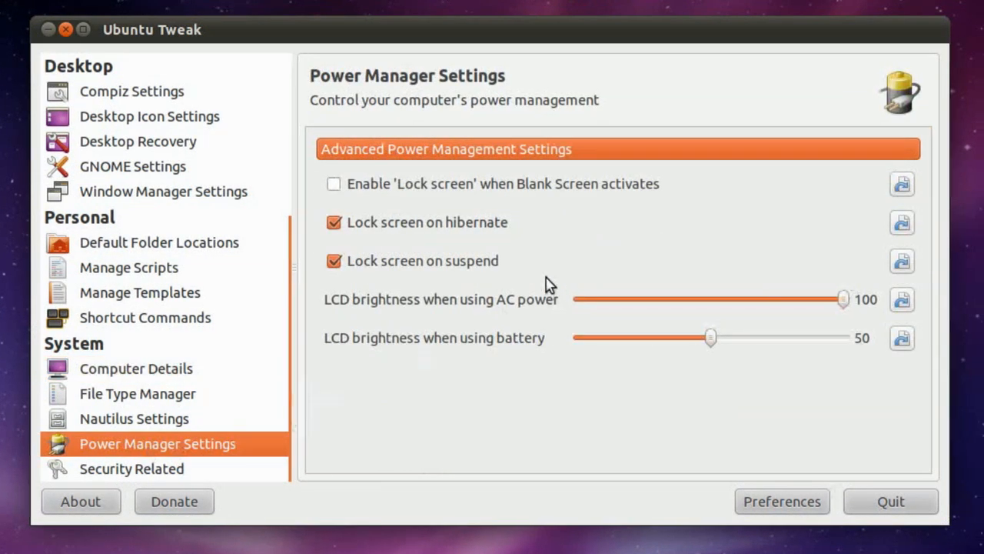
left_click(176, 473)
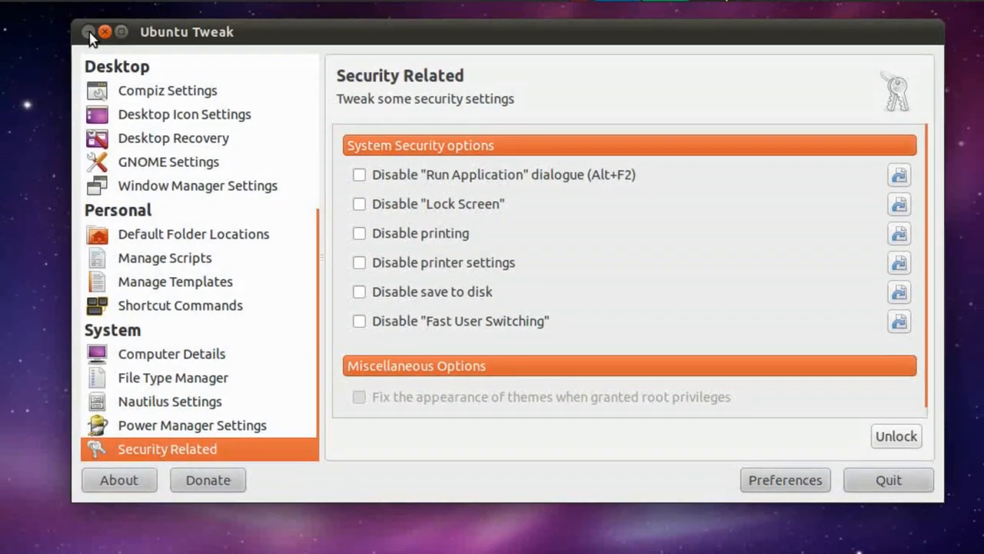
left_click(90, 37)
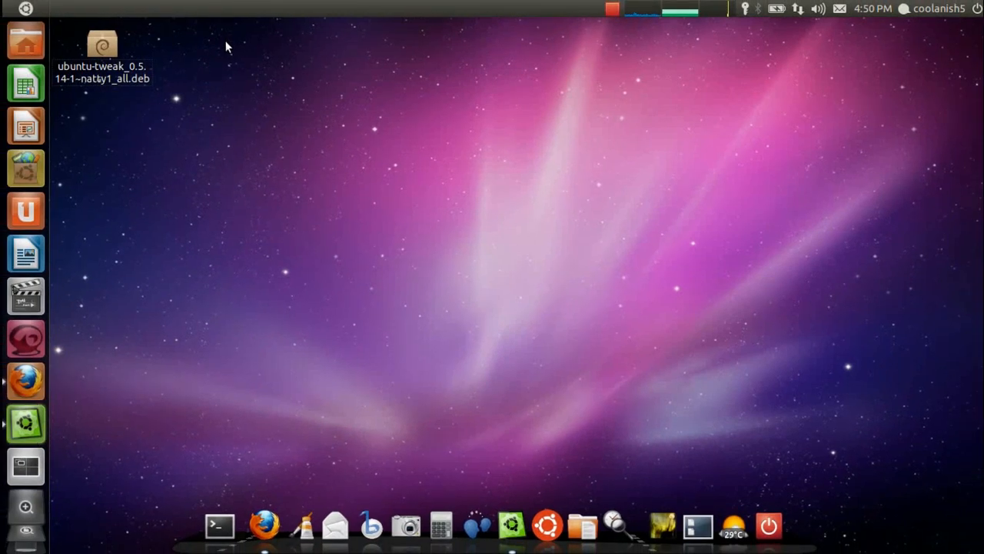